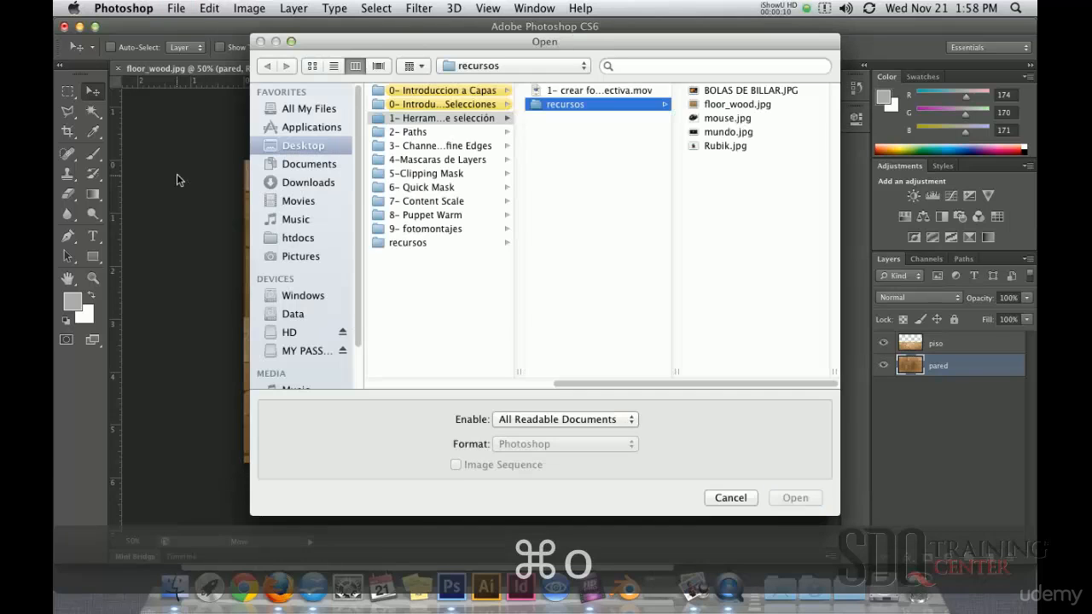
Step: Open the image mundo.jpg from the recursos folder
click(739, 132)
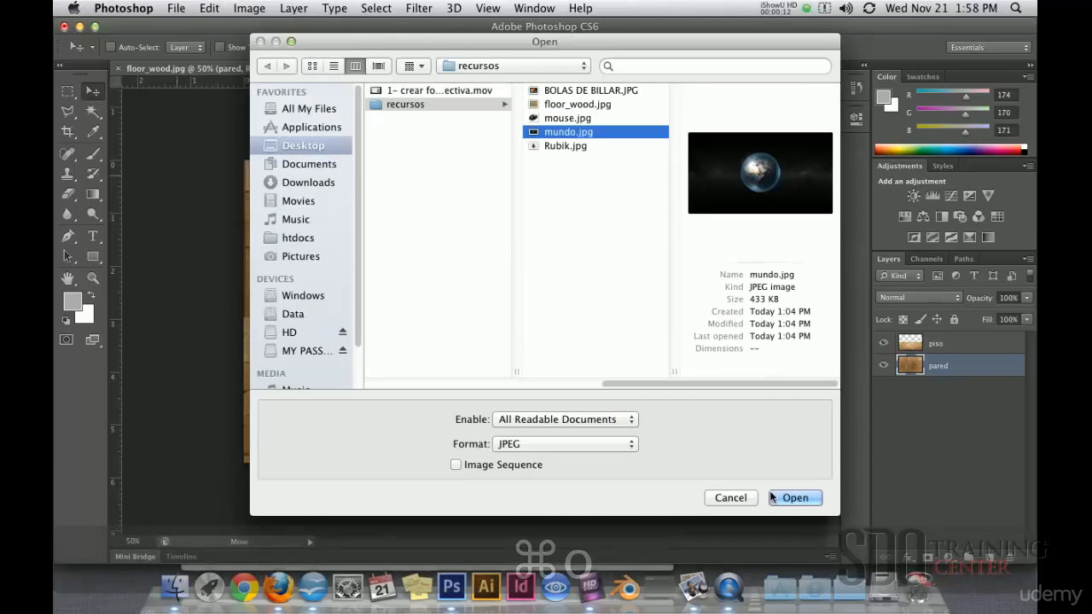
click(791, 498)
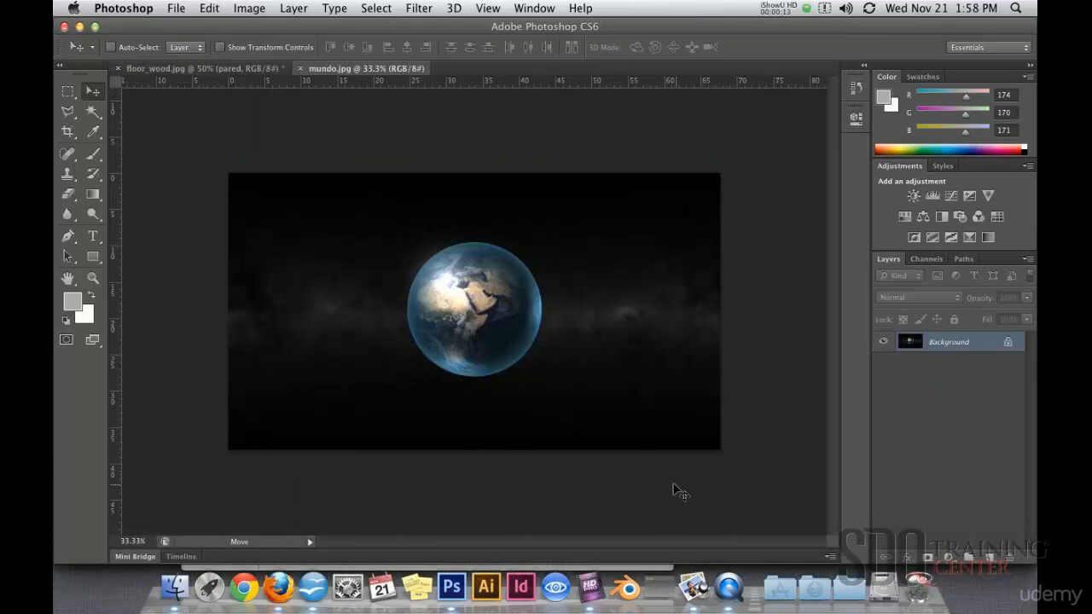
click(472, 343)
drag(510, 269, 427, 266)
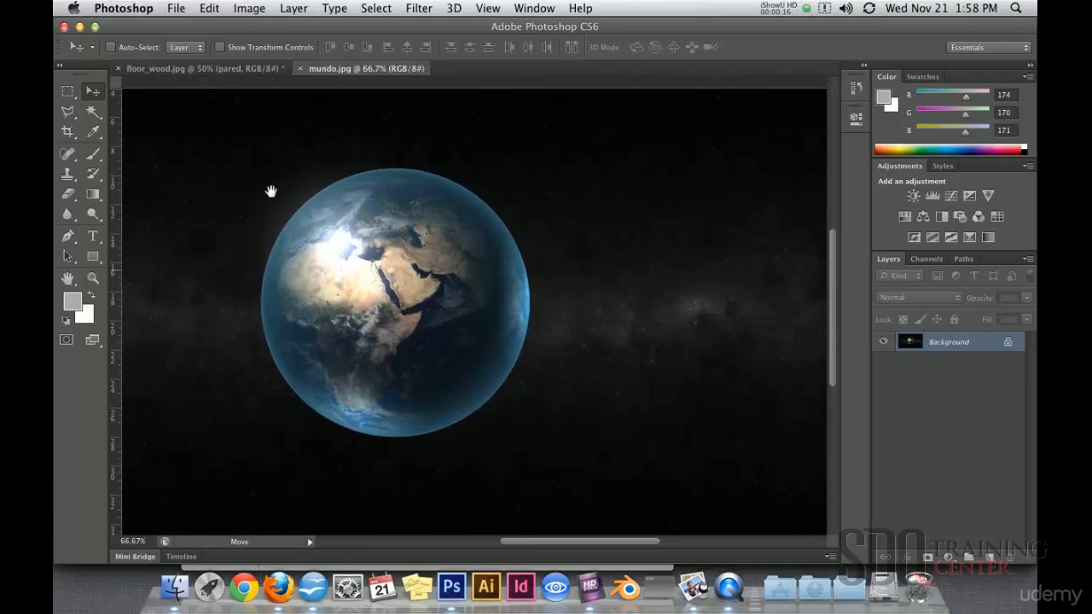
super+click(338, 256)
drag(390, 304, 447, 275)
alt+click(467, 298)
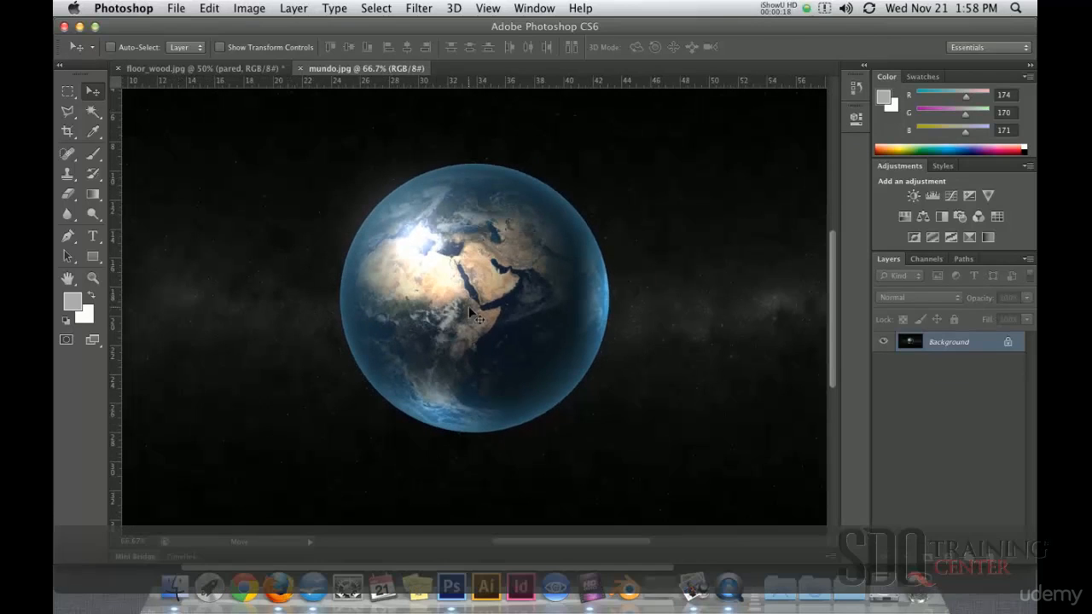
Step: Switch between the Rectangular and Elliptical Marquee tools, finishing with the Elliptical Marquee active
click(66, 93)
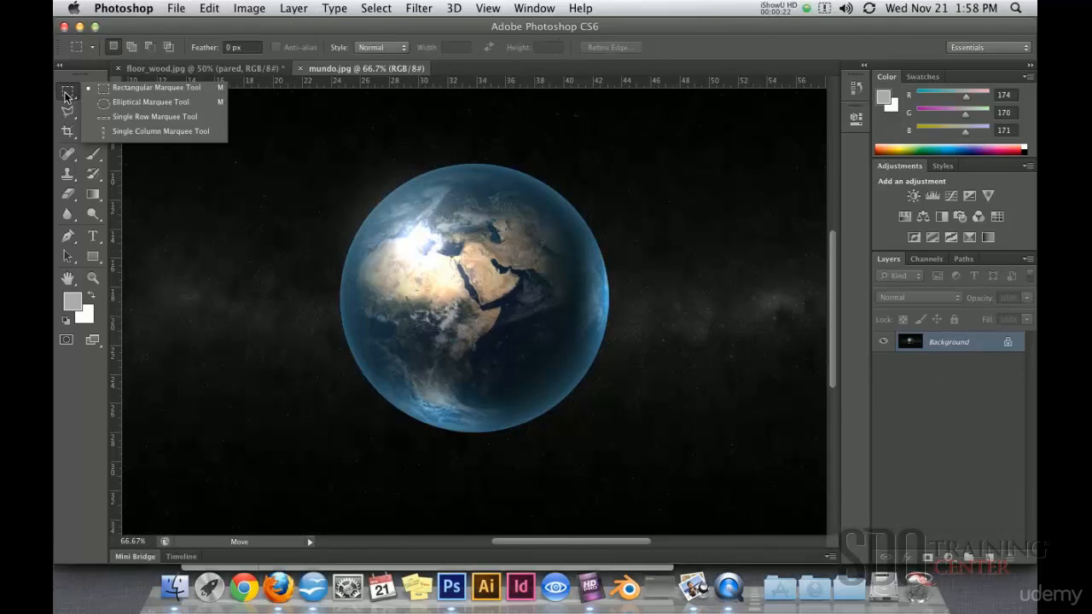
click(155, 103)
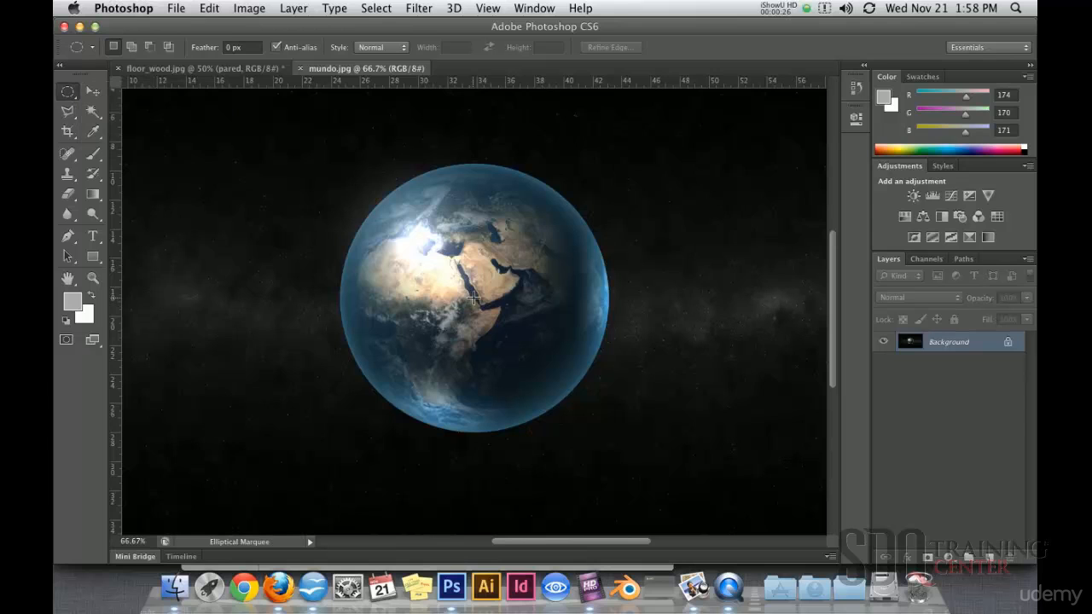
click(72, 93)
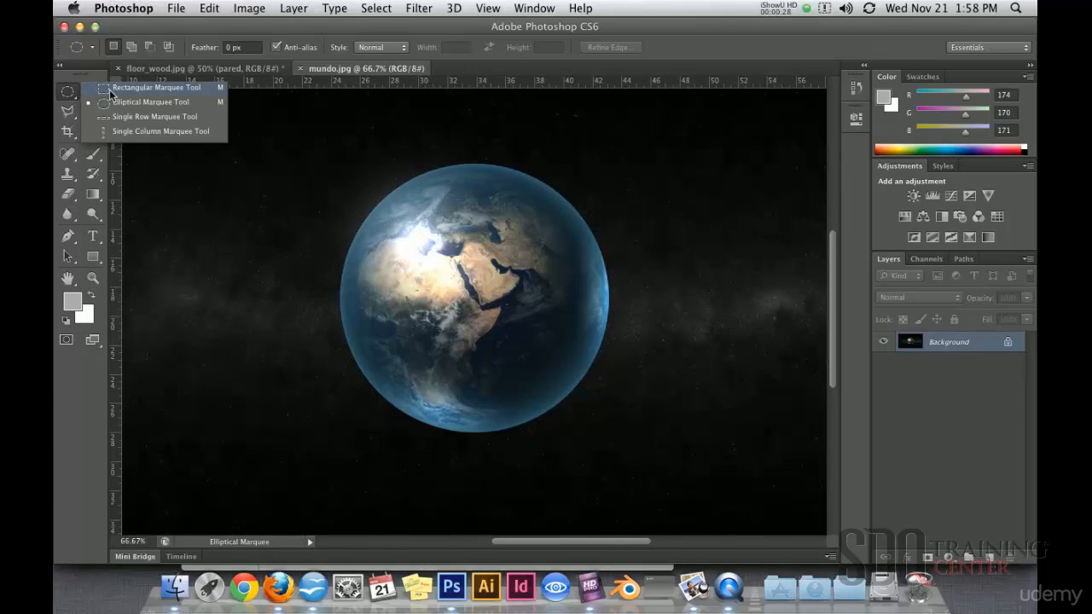
click(193, 89)
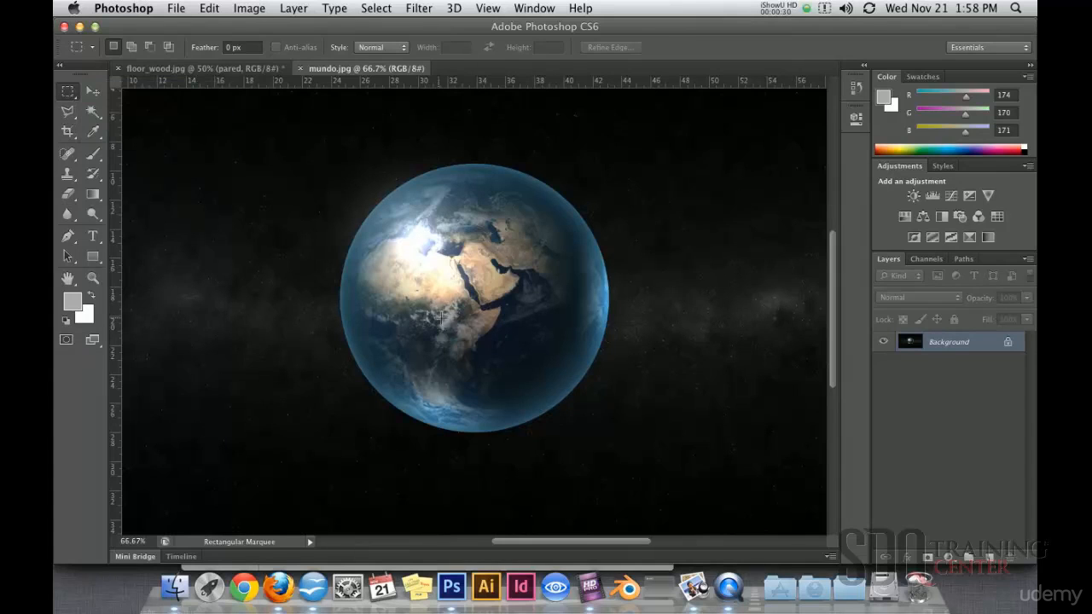
key(m)
key(shift+m)
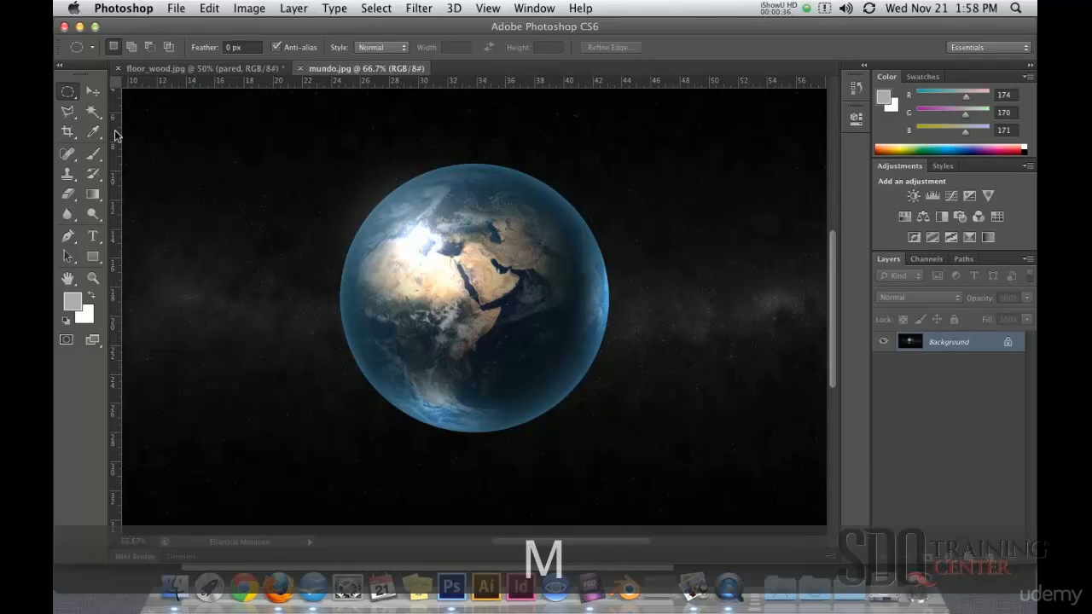
key(shift+m)
key(shift+m)
key(shift+m)
key(shift+m)
key(shift+m)
key(shift+m)
key(shift+m)
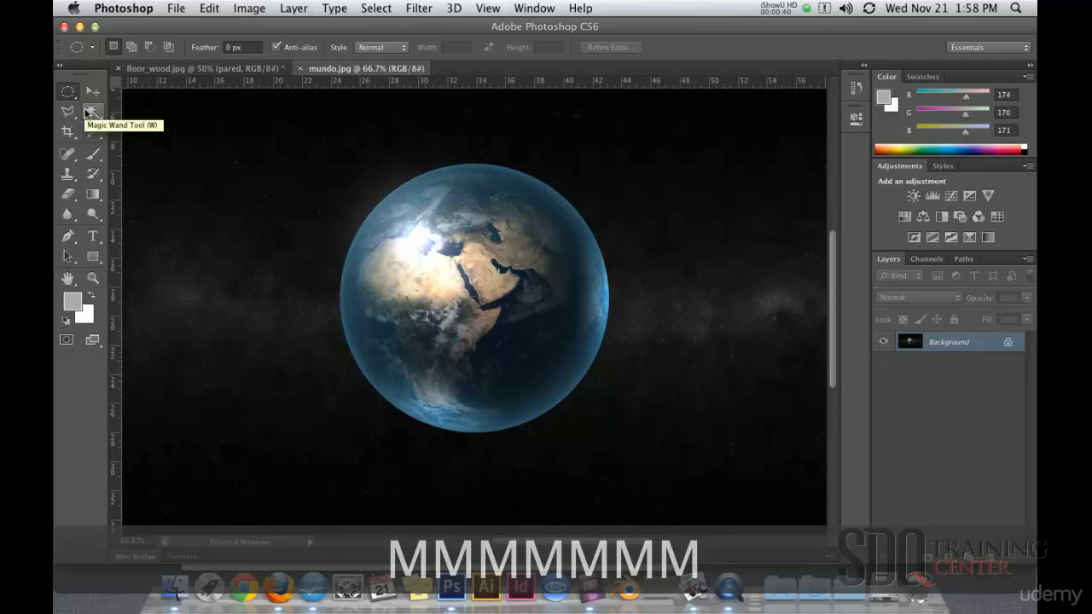
key(shift+m)
key(shift+m)
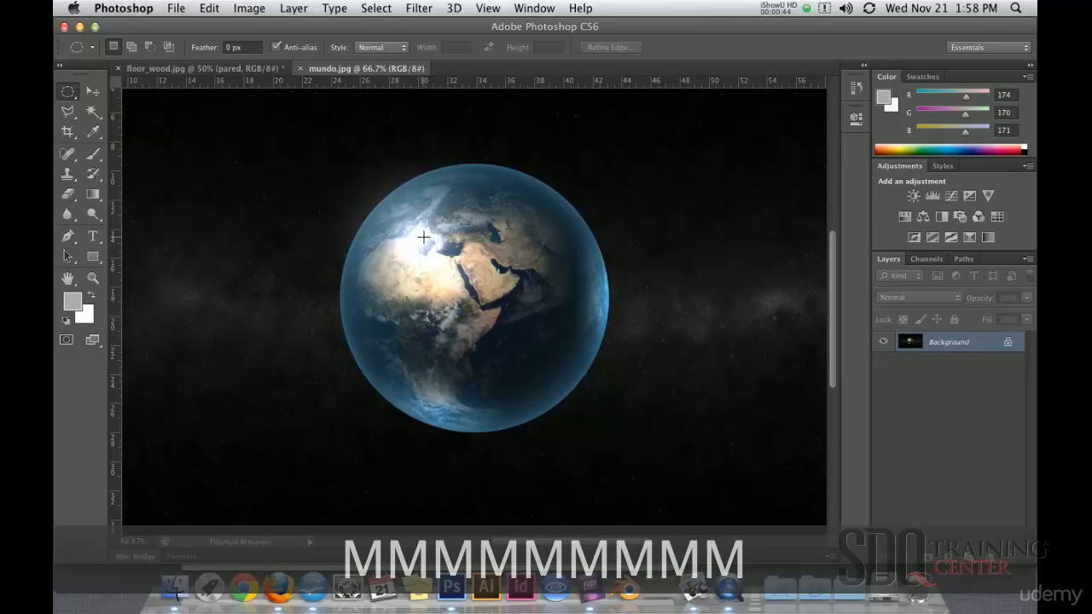
Step: Draw a perfectly circular marquee selection over the globe and shift its outline toward the globe's western side
drag(406, 208, 547, 445)
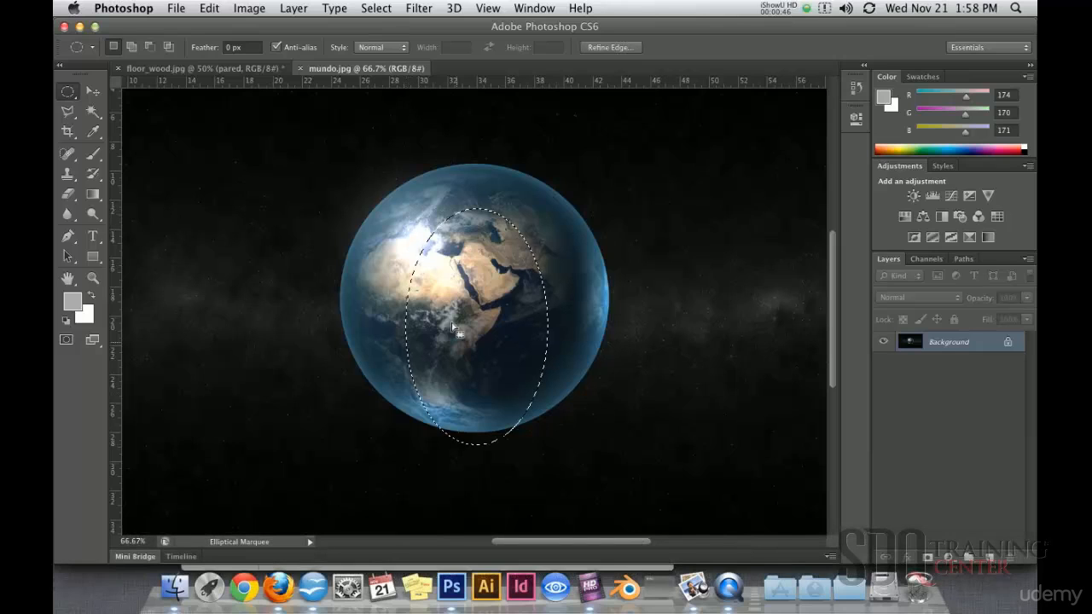
key(super+d)
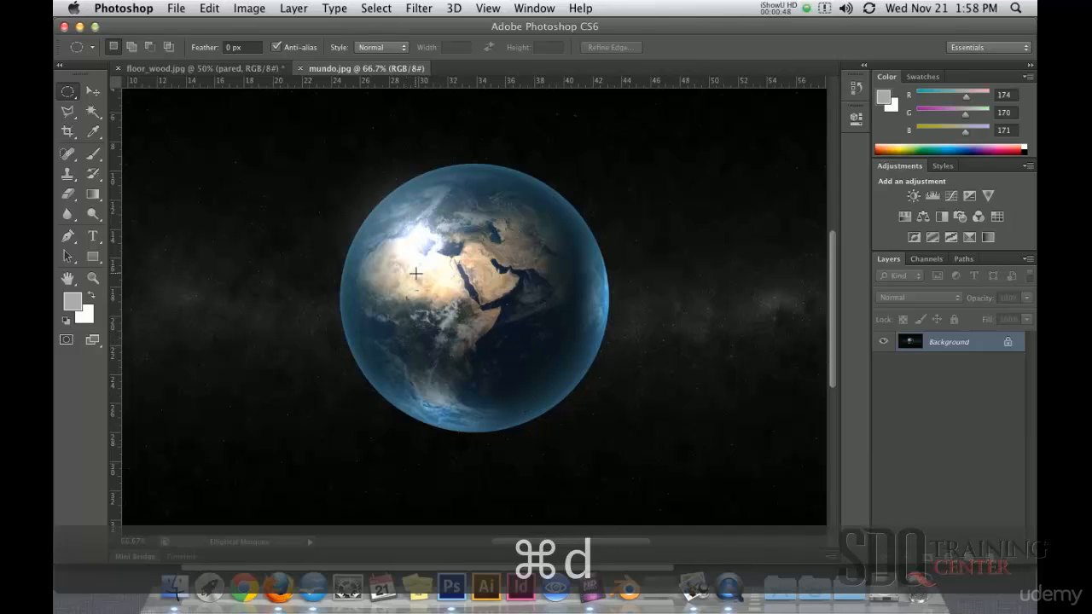
drag(387, 210, 609, 445)
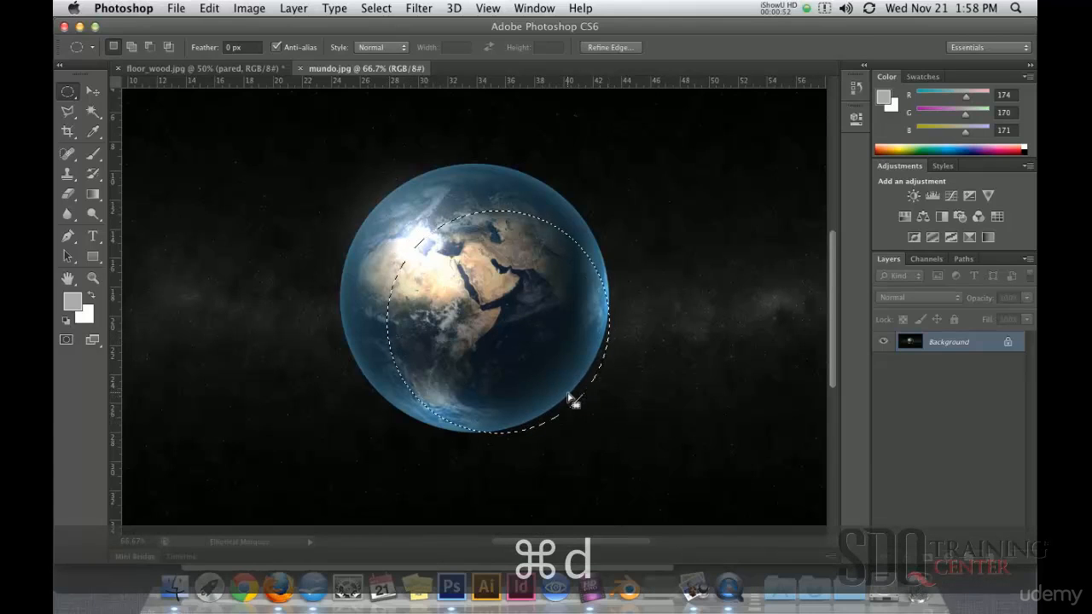
drag(524, 342, 476, 296)
click(67, 112)
click(93, 111)
click(68, 114)
click(68, 91)
click(67, 112)
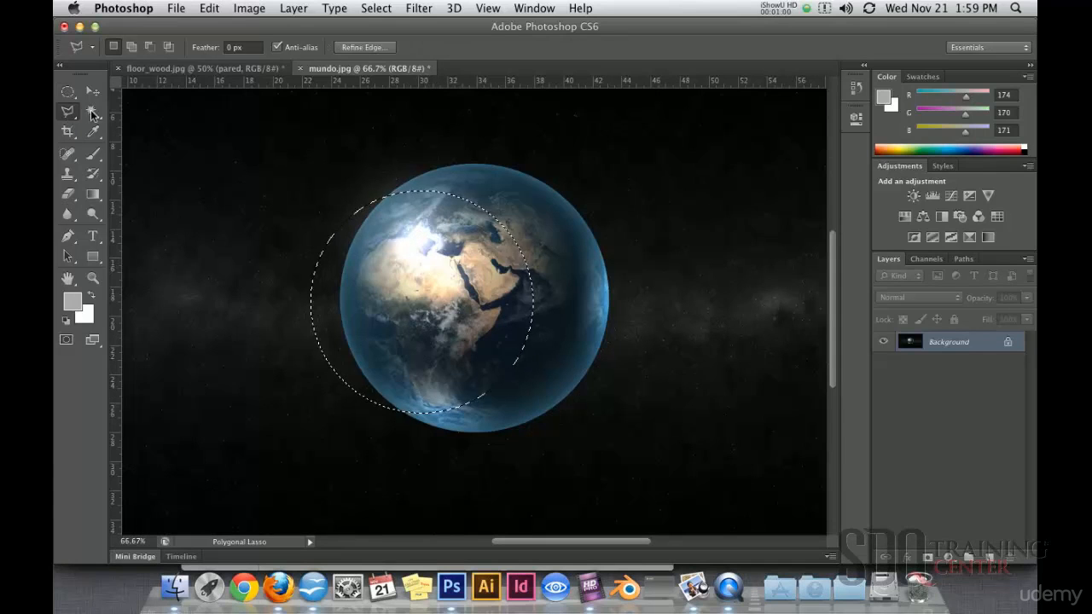
click(68, 93)
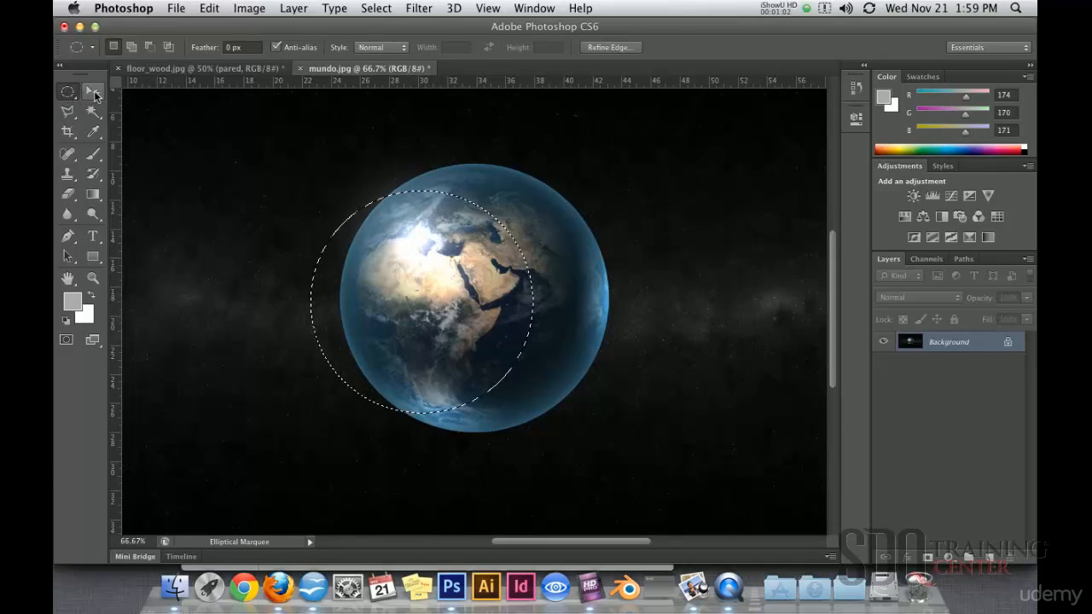
Step: Try moving the selected part of the globe with the Move tool and undo the move
click(92, 92)
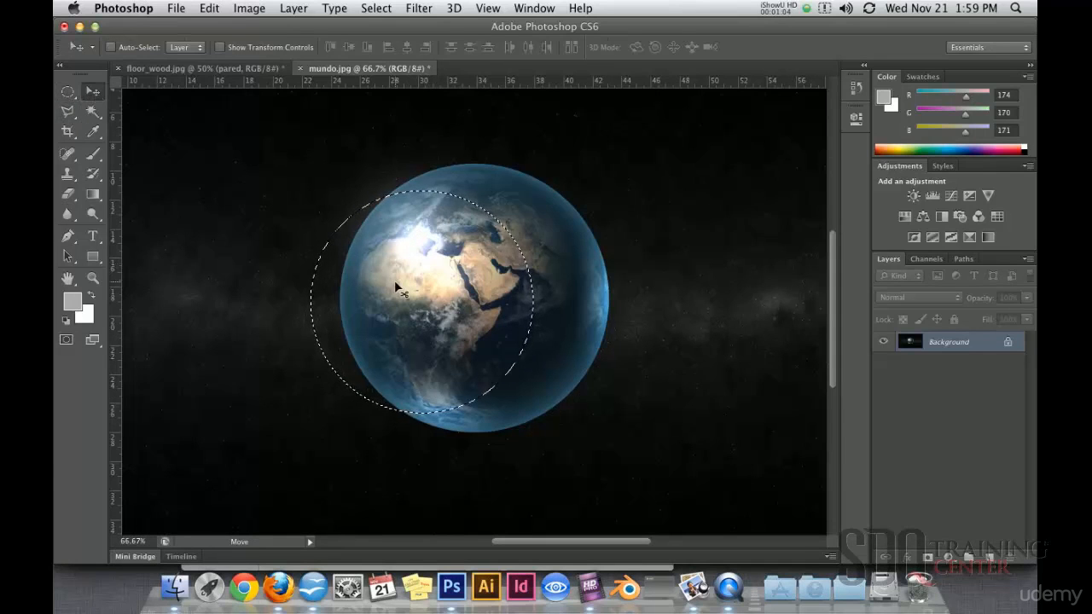
drag(398, 291, 561, 285)
key(super+z)
Step: Align the circular selection with the globe's upper edge and transform it to fit the whole globe, at 119.77% width and height
click(68, 92)
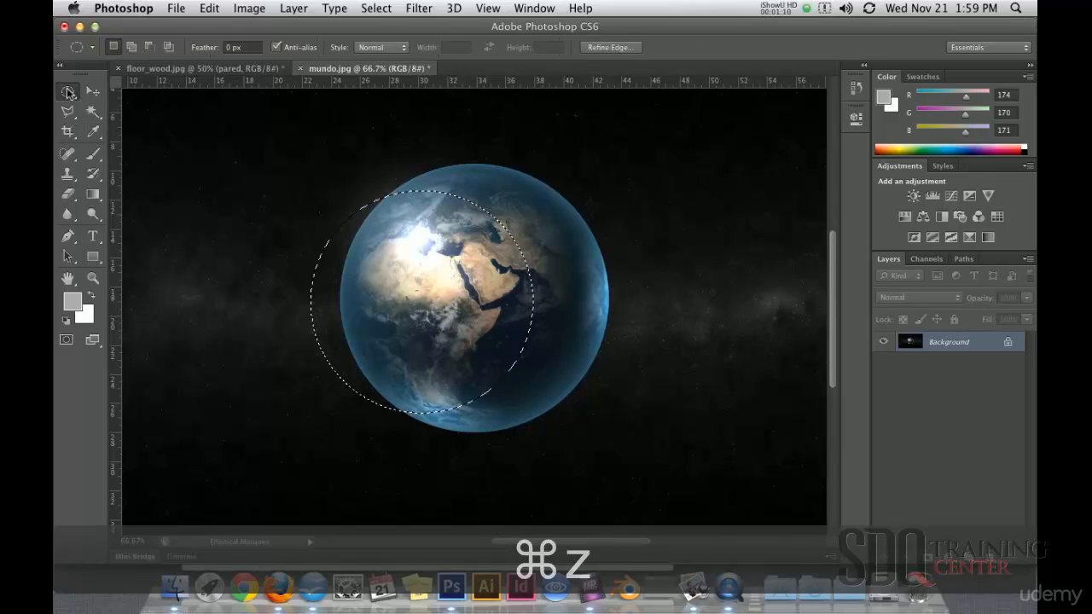
drag(424, 285, 468, 258)
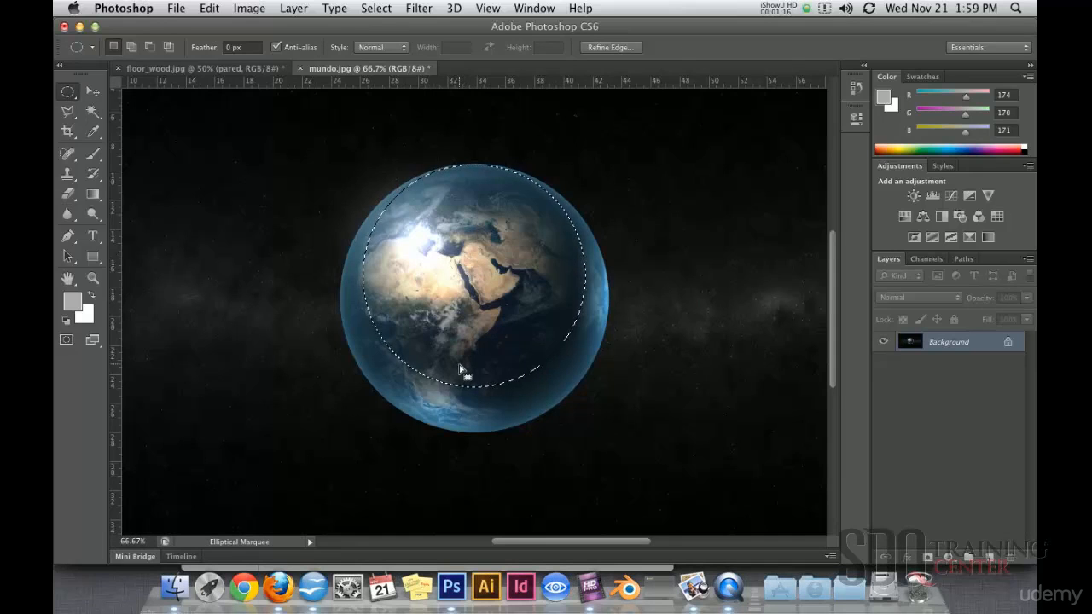
click(373, 8)
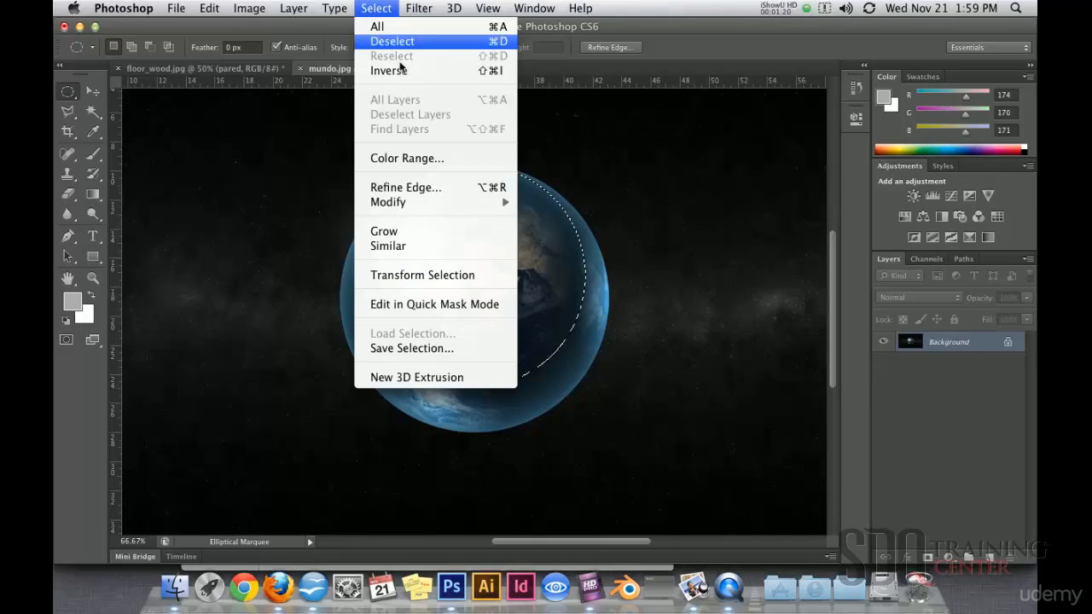
click(418, 275)
drag(476, 392, 480, 436)
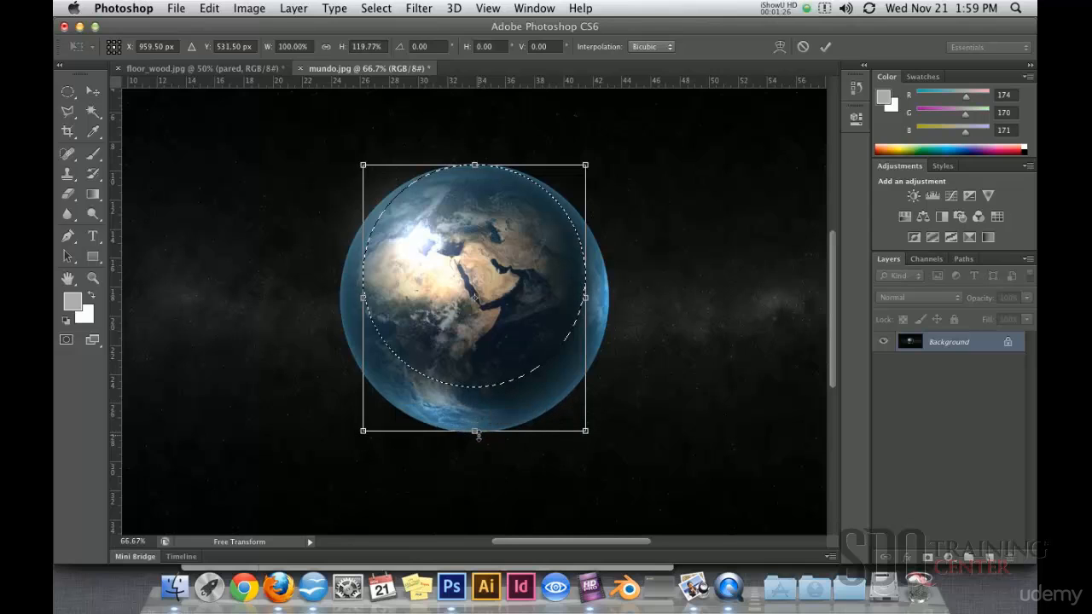
drag(585, 298, 609, 298)
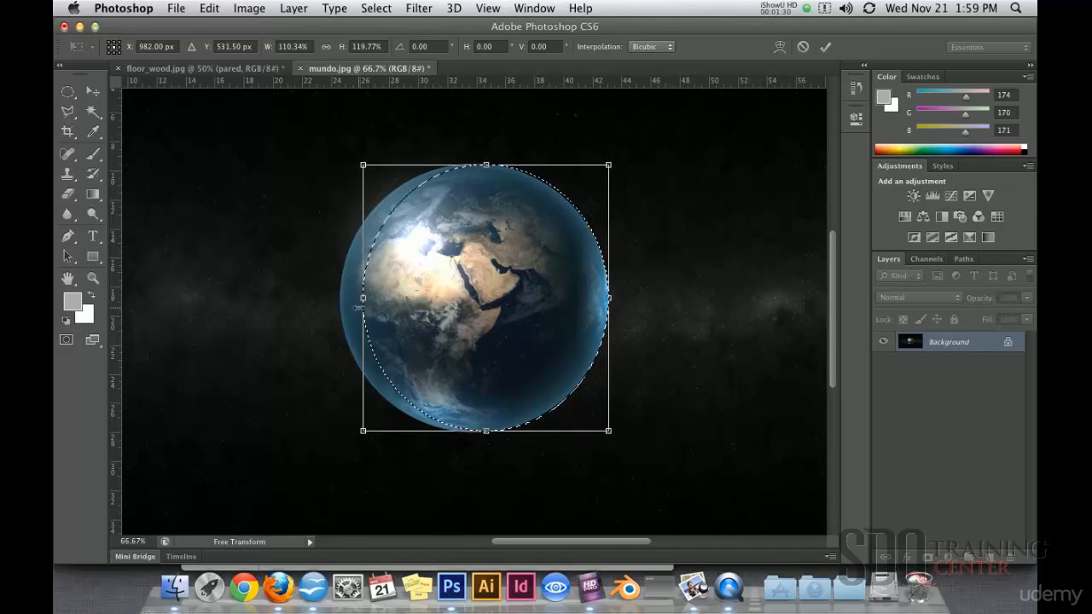
drag(362, 298, 342, 298)
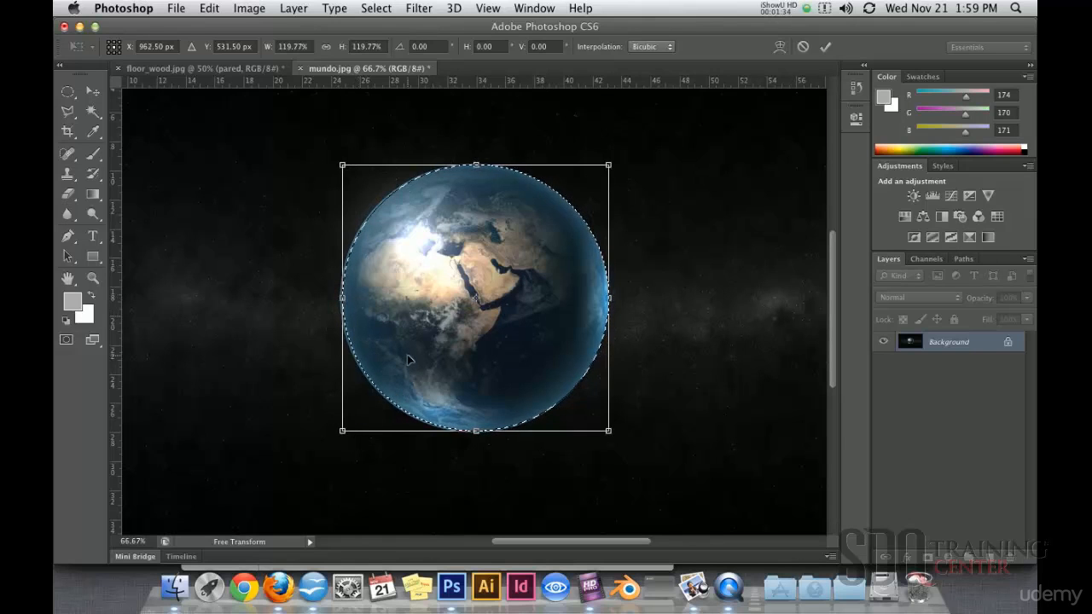
key(Return)
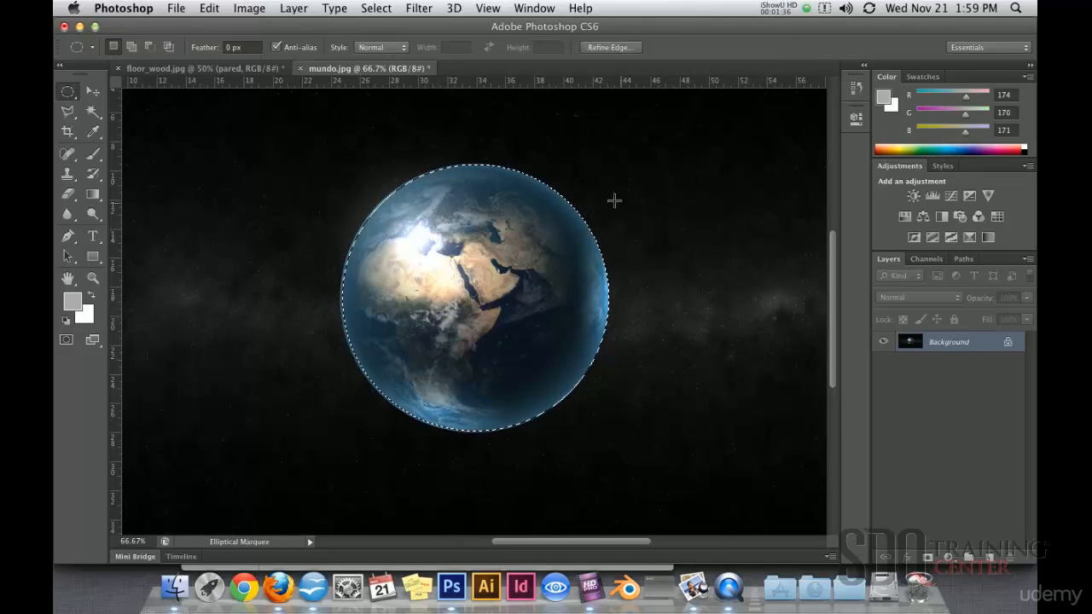
Step: Preview the globe selection on white in Refine Edge, without applying any changes
click(608, 46)
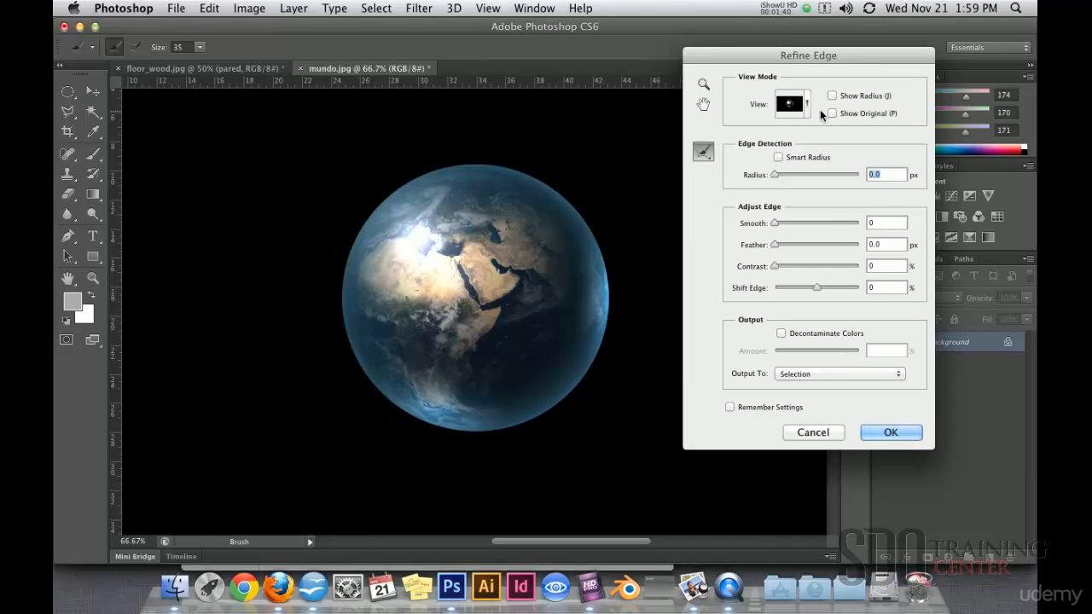
click(810, 104)
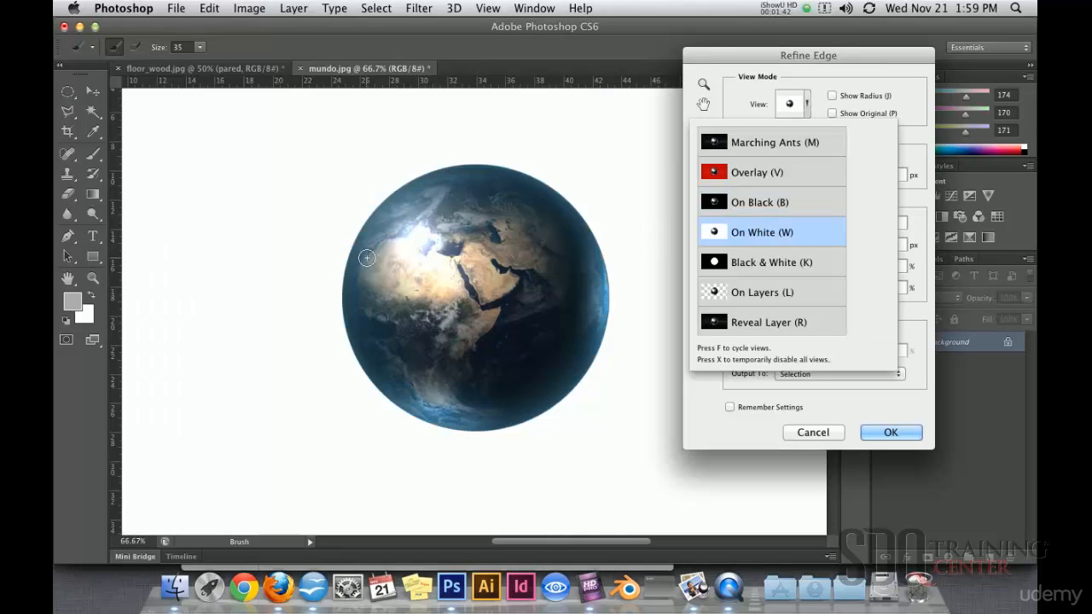
click(834, 436)
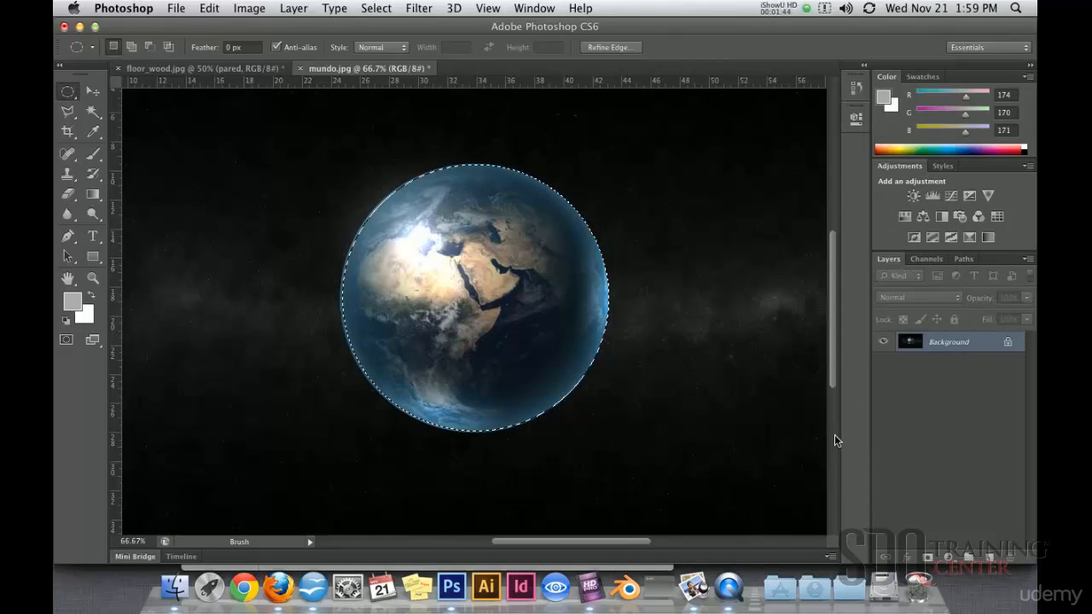
Step: Arrange the mundo.jpg and floor_wood.jpg documents side by side as 2-up Vertical
click(536, 7)
mouse_move(561, 43)
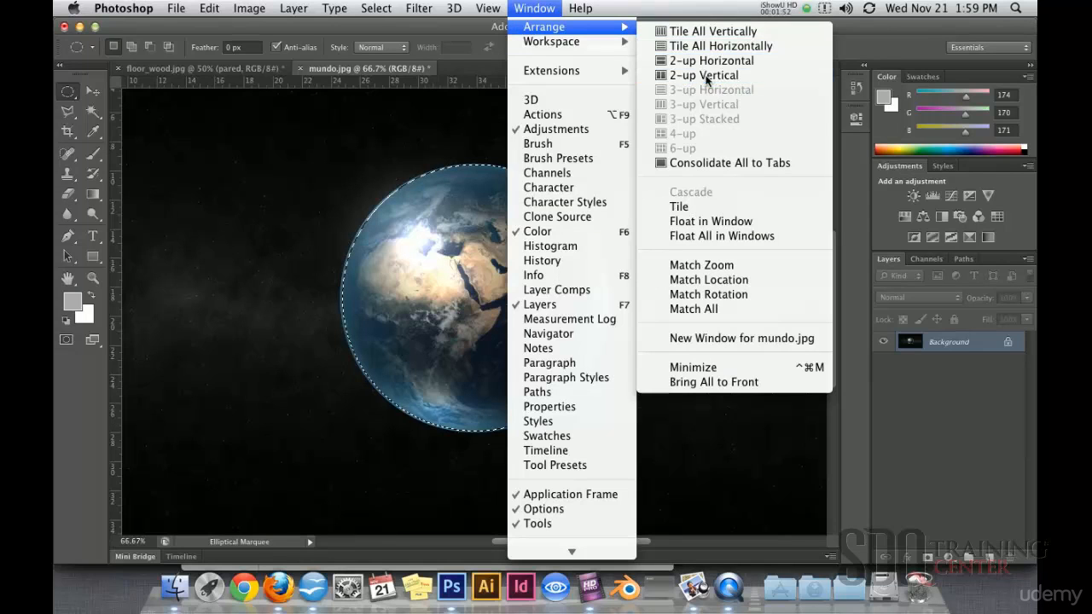
click(705, 76)
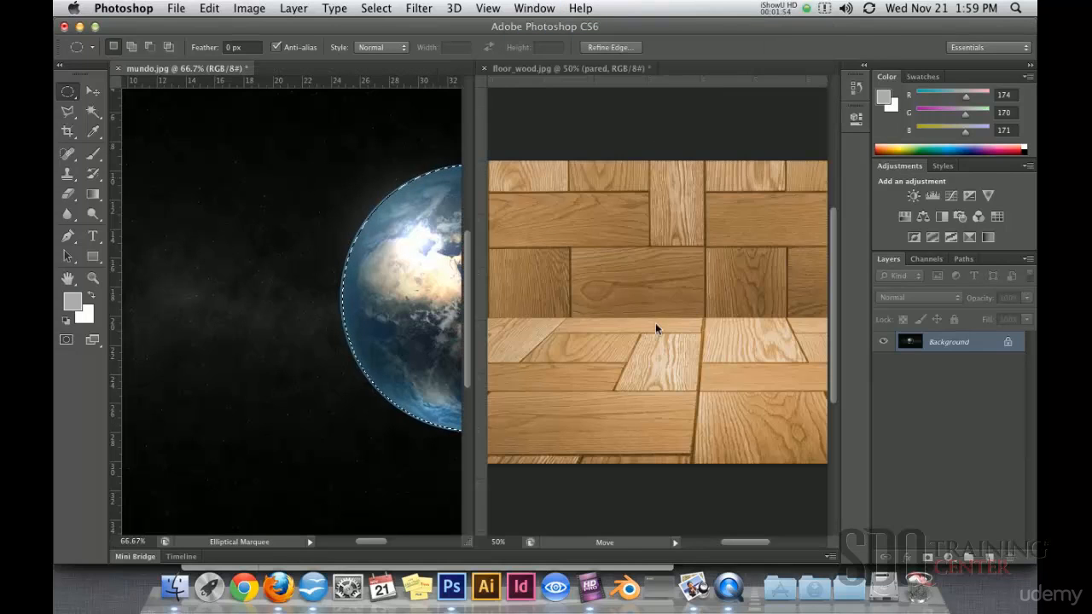
scroll(266, 224, right, 5)
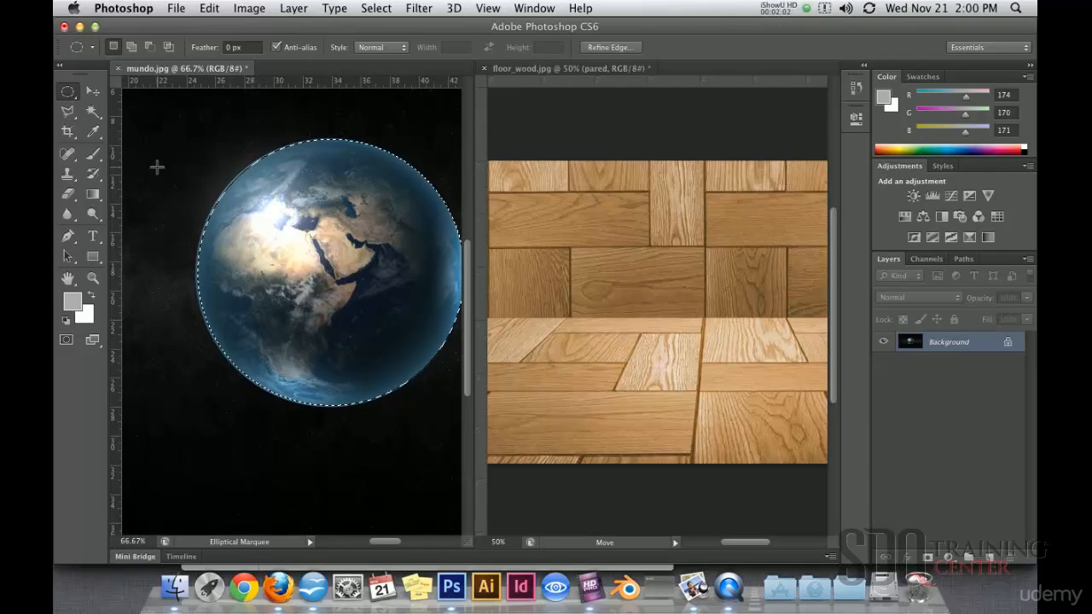
Step: Place a copy of the selected globe in floor_wood.jpg against the wooden wall using the Move tool, and return to mundo.jpg
drag(285, 246, 331, 268)
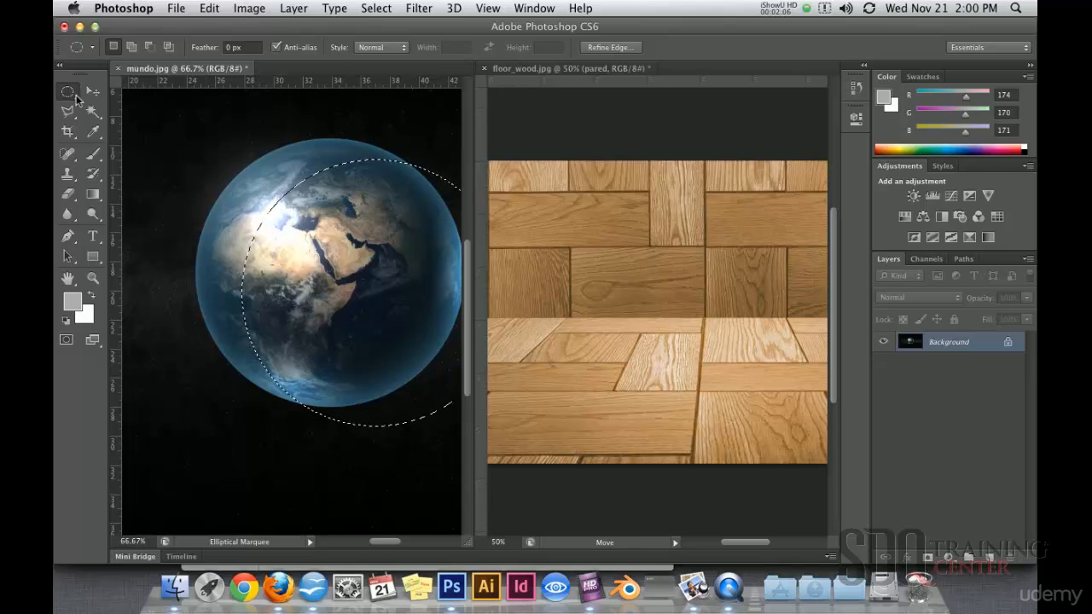
key(super+z)
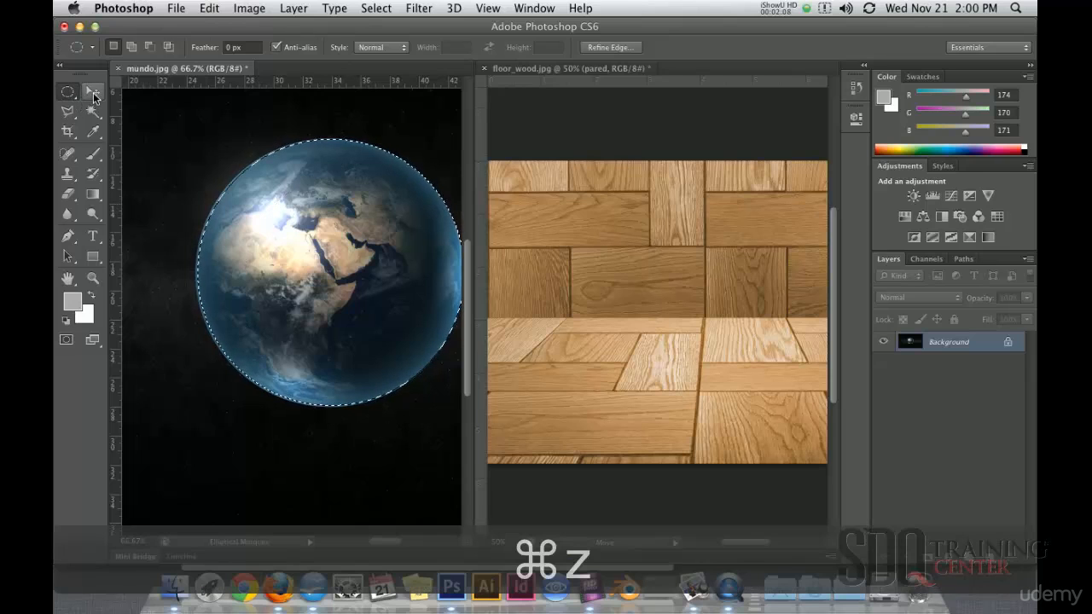
click(93, 92)
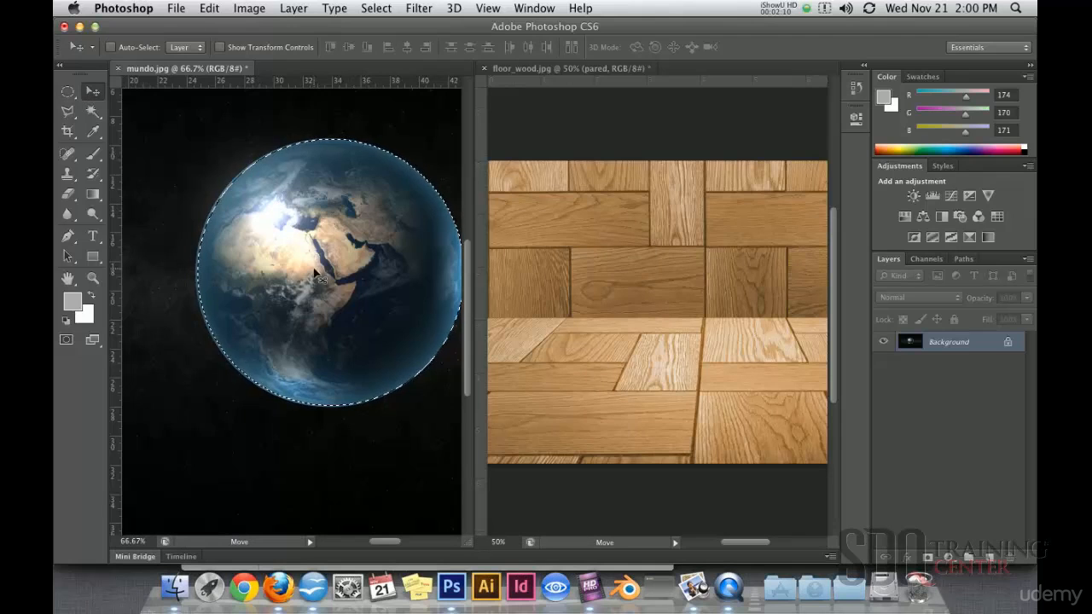
drag(304, 265, 499, 339)
drag(620, 263, 648, 290)
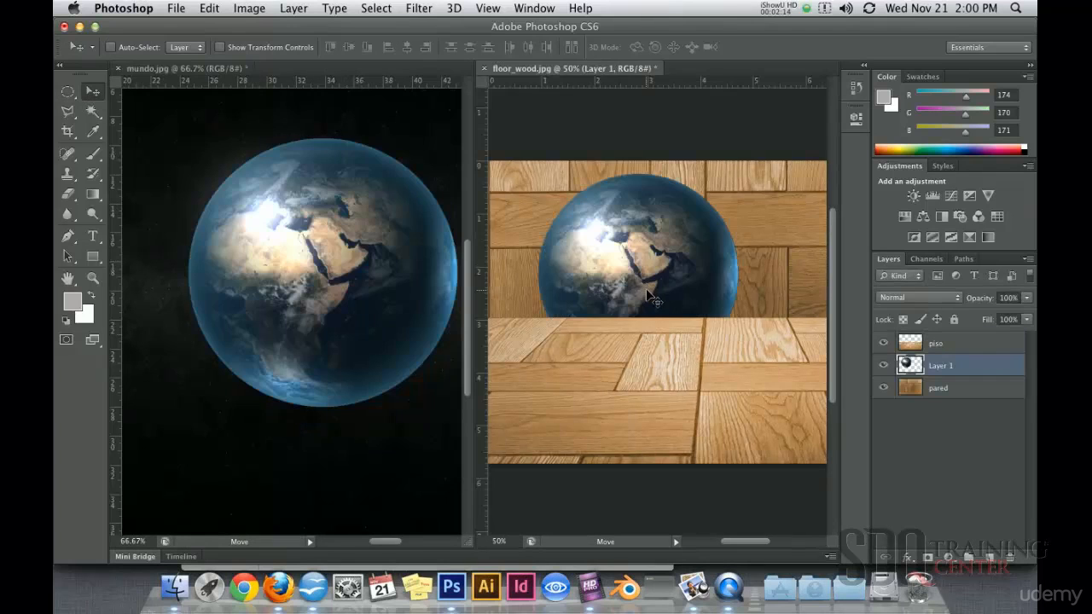
click(216, 112)
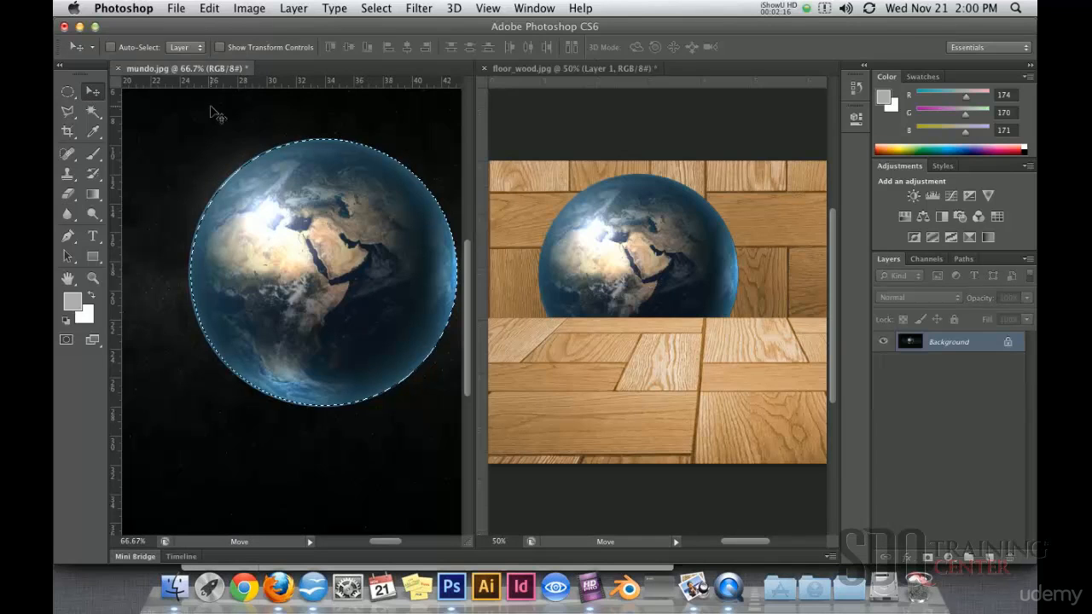
Step: Close mundo.jpg without saving it and move the globe toward the middle of floor_wood.jpg
click(118, 69)
click(507, 225)
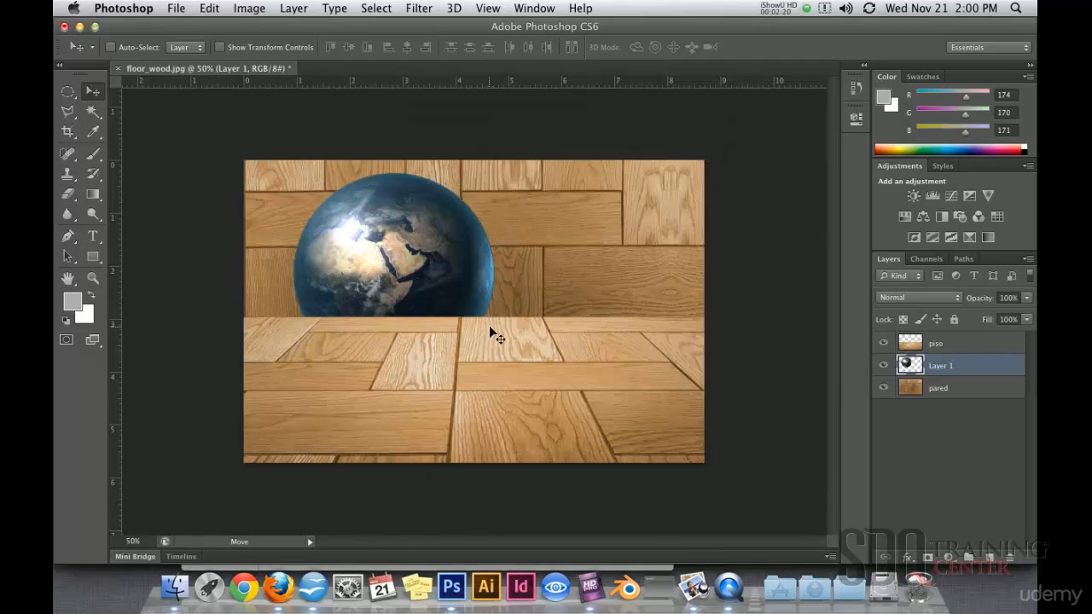
drag(424, 271, 517, 307)
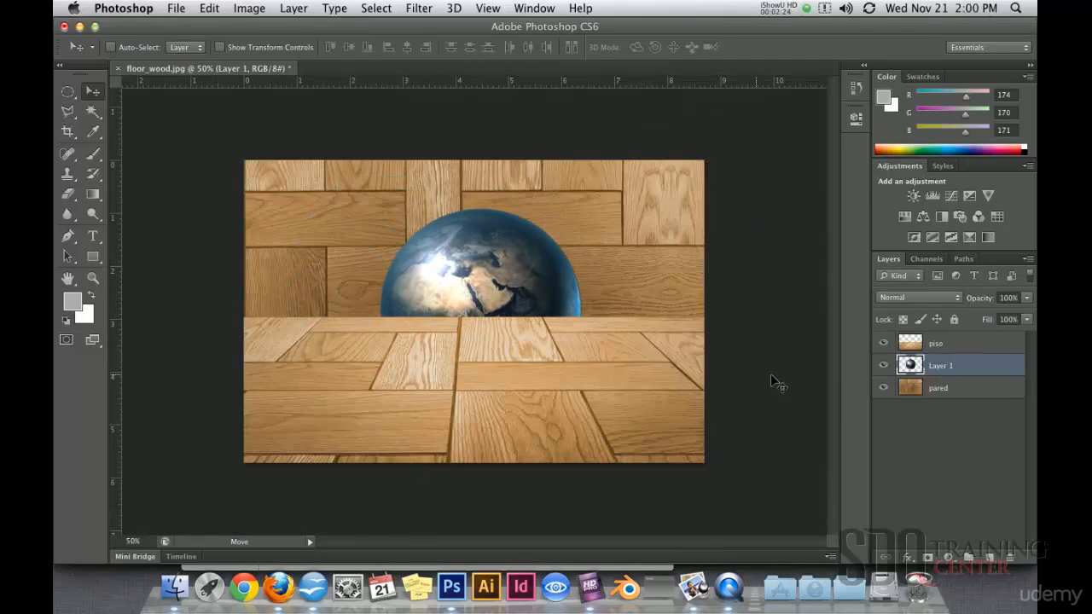
Step: Bring the globe's layer above piso, rename it mundo, and place the globe at the left side of the room
drag(946, 373, 944, 341)
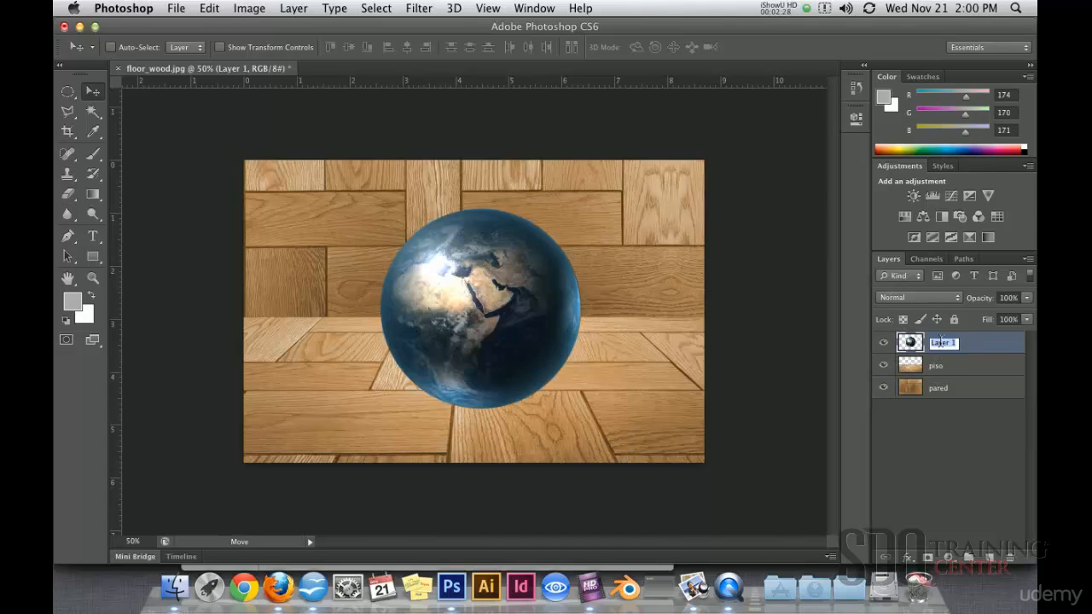
text(mundo)
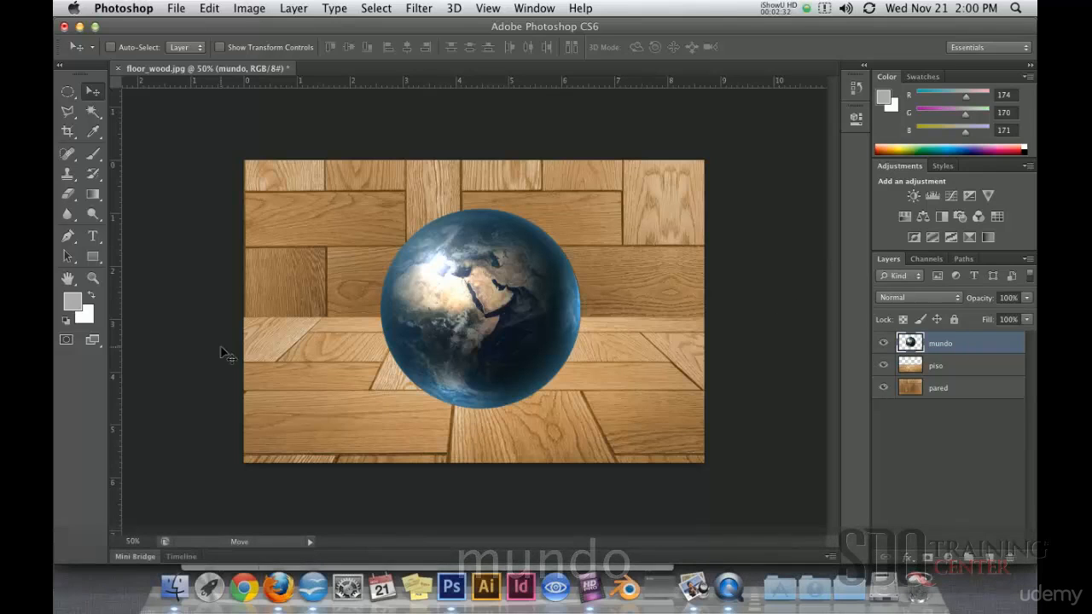
drag(476, 320, 338, 314)
Step: Open mouse.jpg and activate the Magic Wand tool
key(super+o)
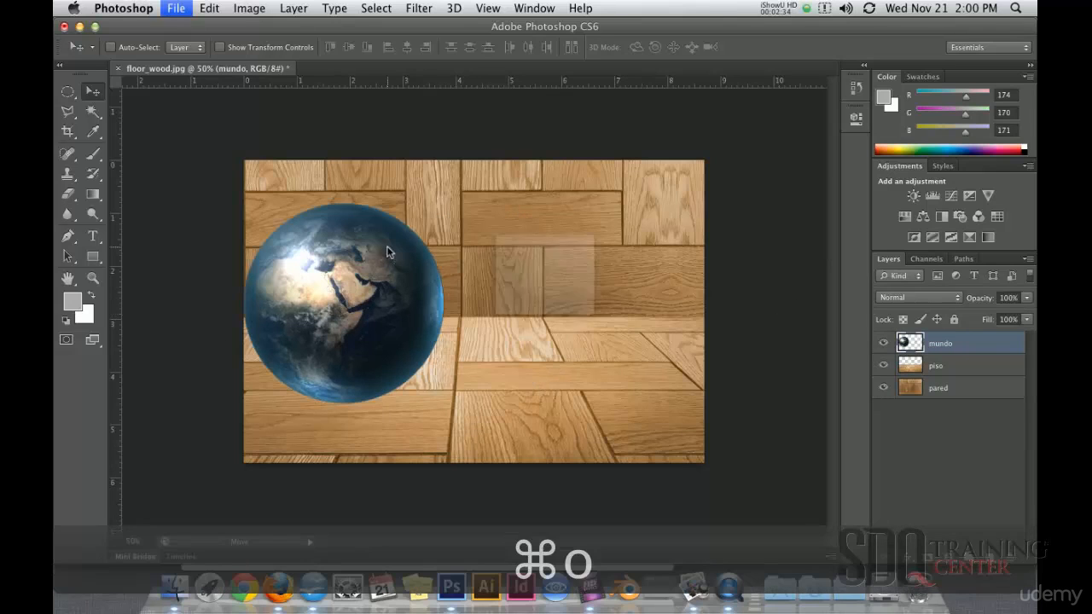
double_click(722, 119)
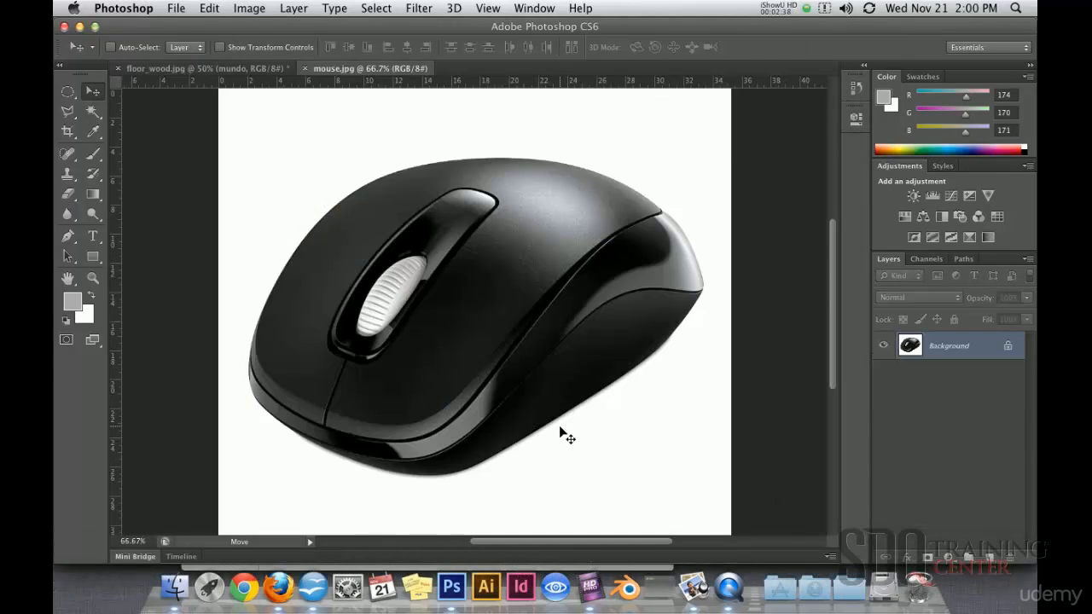
click(93, 112)
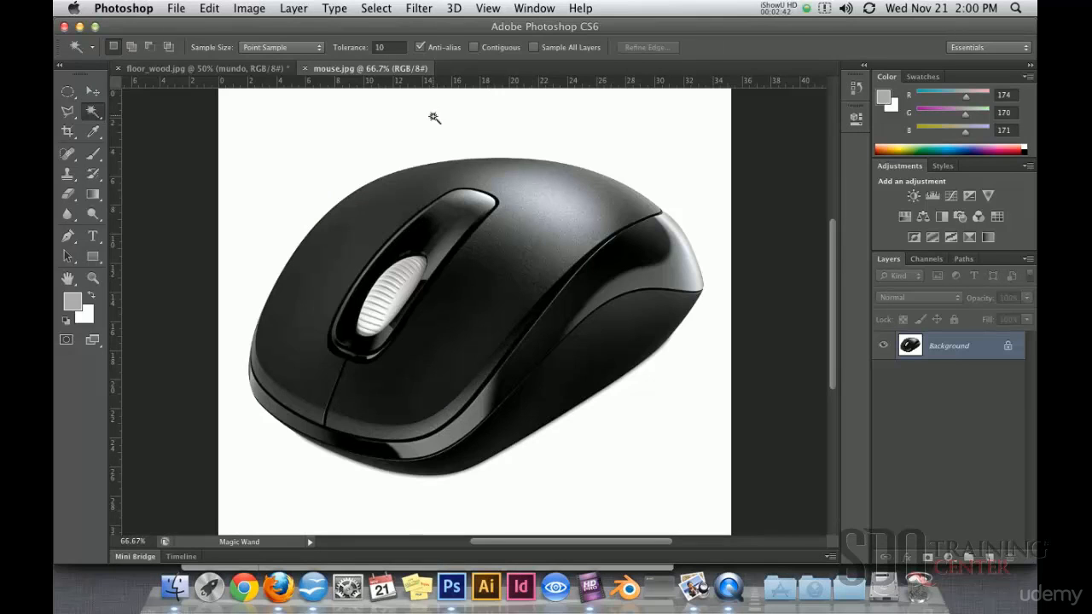
Step: Try Magic Wand selections on the mouse body and the white background with Contiguous off and tolerance 10
click(547, 225)
click(499, 342)
click(279, 186)
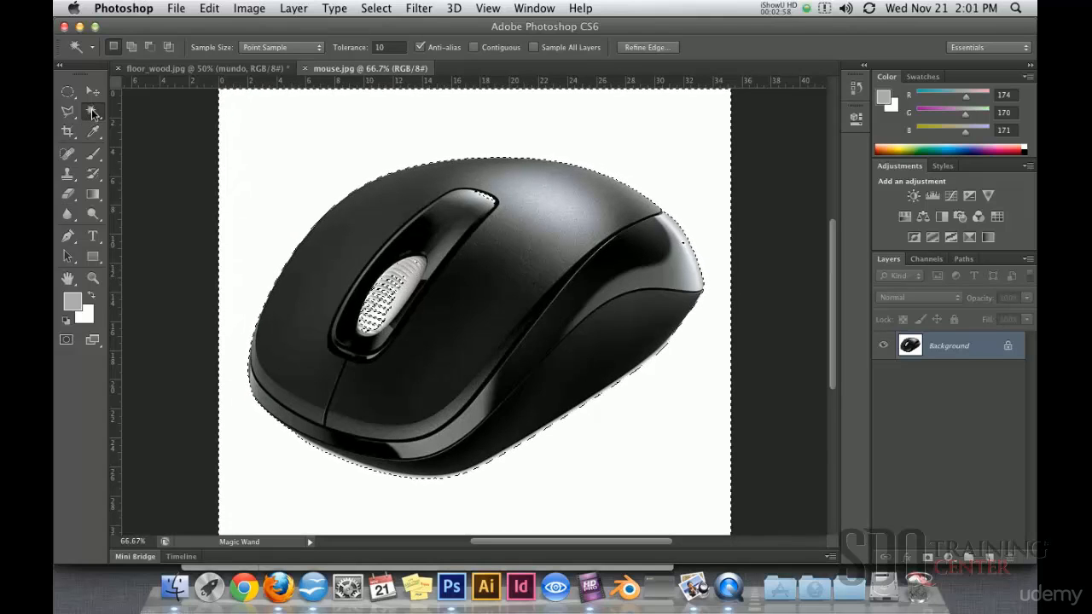
Step: Select only the white background around the mouse with Contiguous on, and invert the selection to the mouse itself
click(475, 47)
key(super+d)
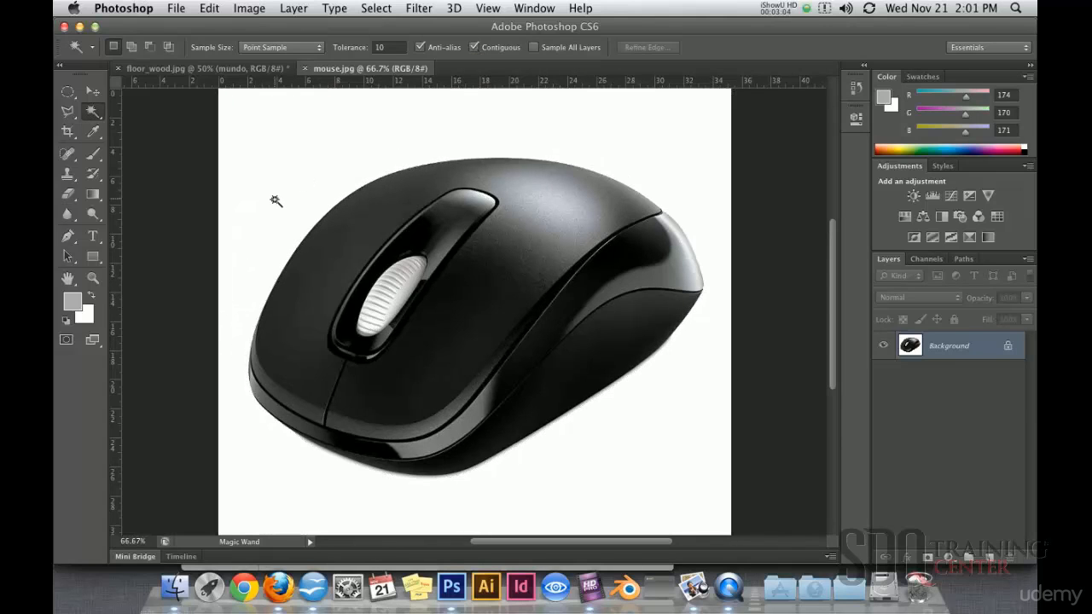
click(286, 156)
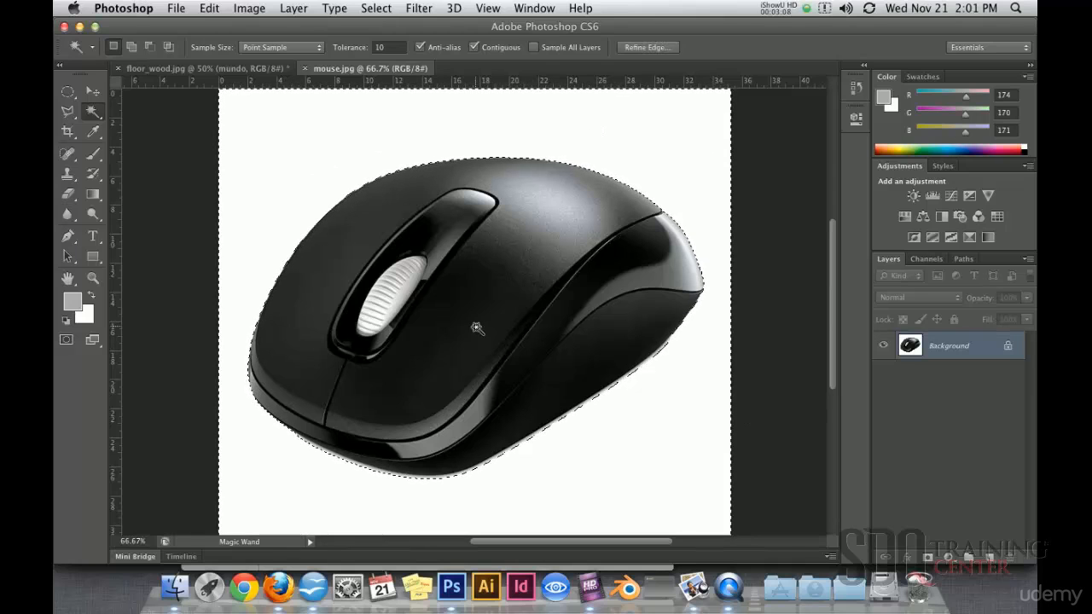
alt+click(499, 303)
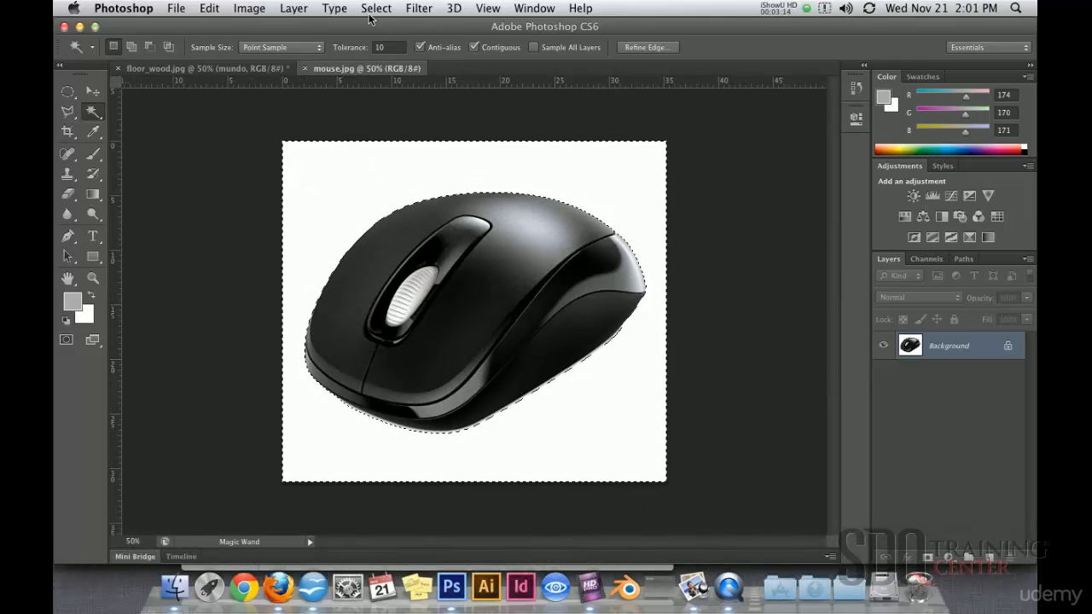
click(376, 9)
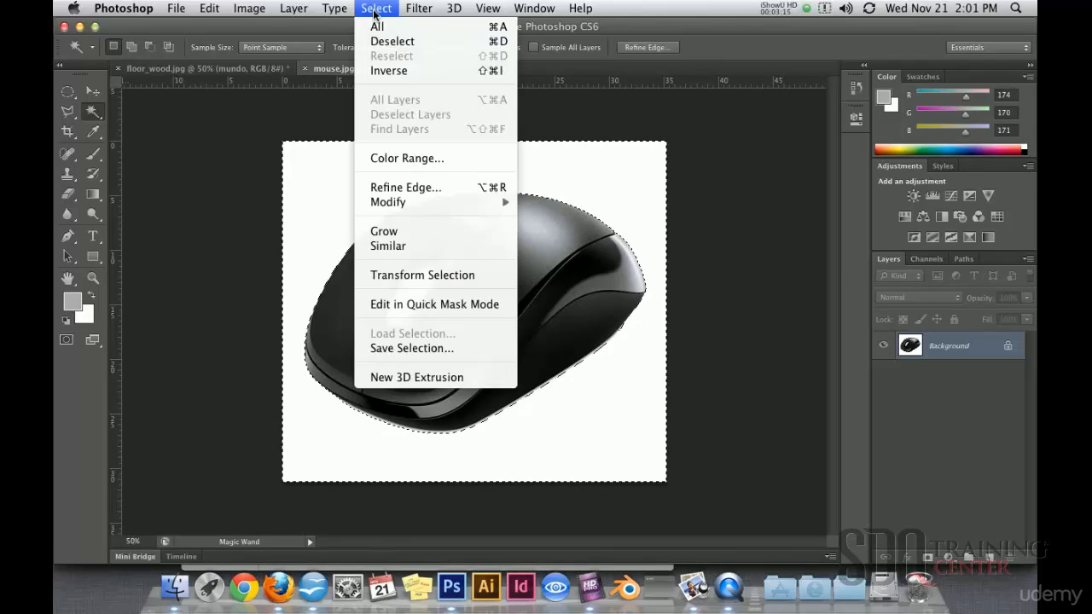
click(407, 70)
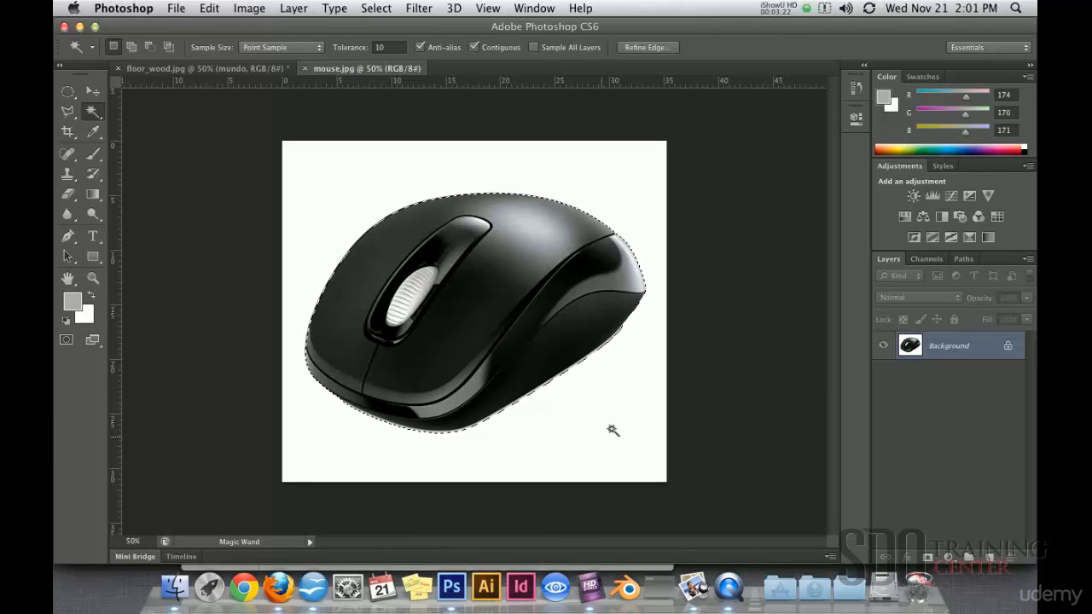
Step: In Refine Edge, set the radius to 0.5 px and brush along the mouse's lower edge to remove the white fringe
click(646, 47)
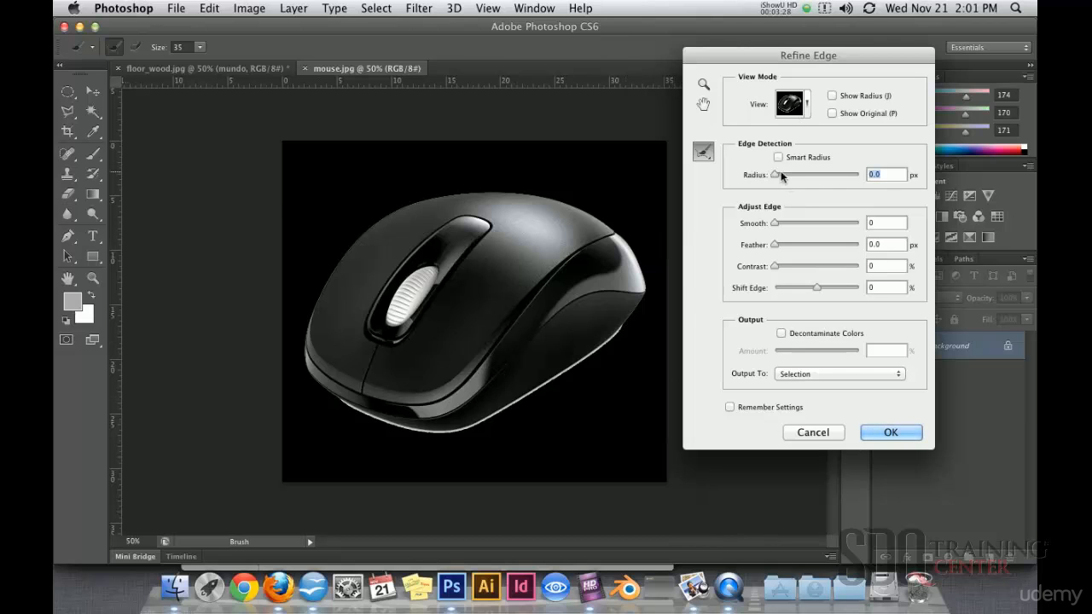
drag(774, 175, 778, 175)
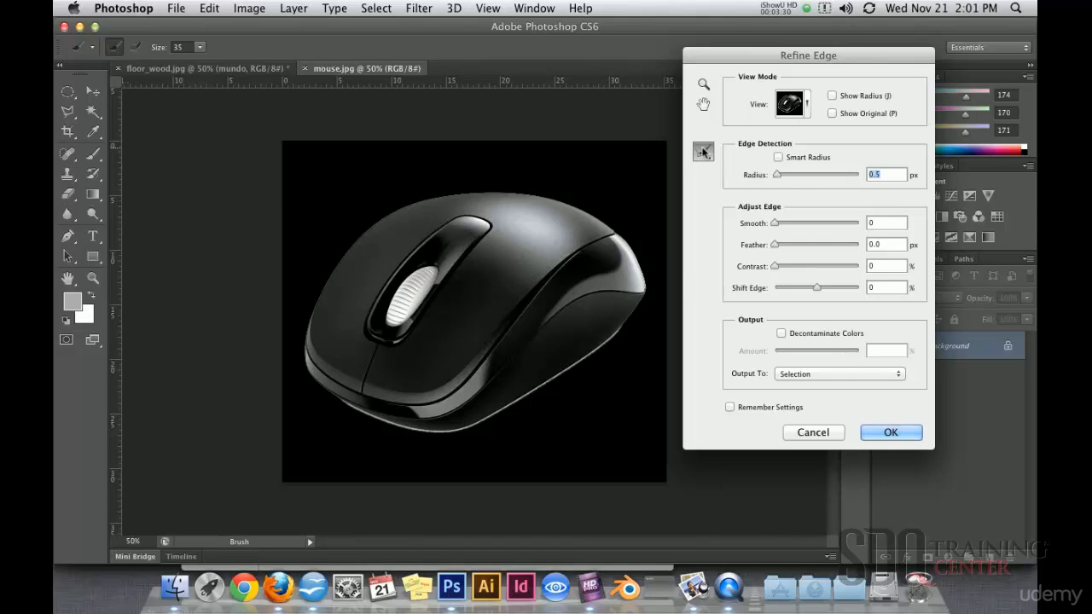
mouse_move(622, 332)
mouse_down()
mouse_move(503, 416)
mouse_move(518, 404)
mouse_move(430, 441)
mouse_move(321, 390)
mouse_up()
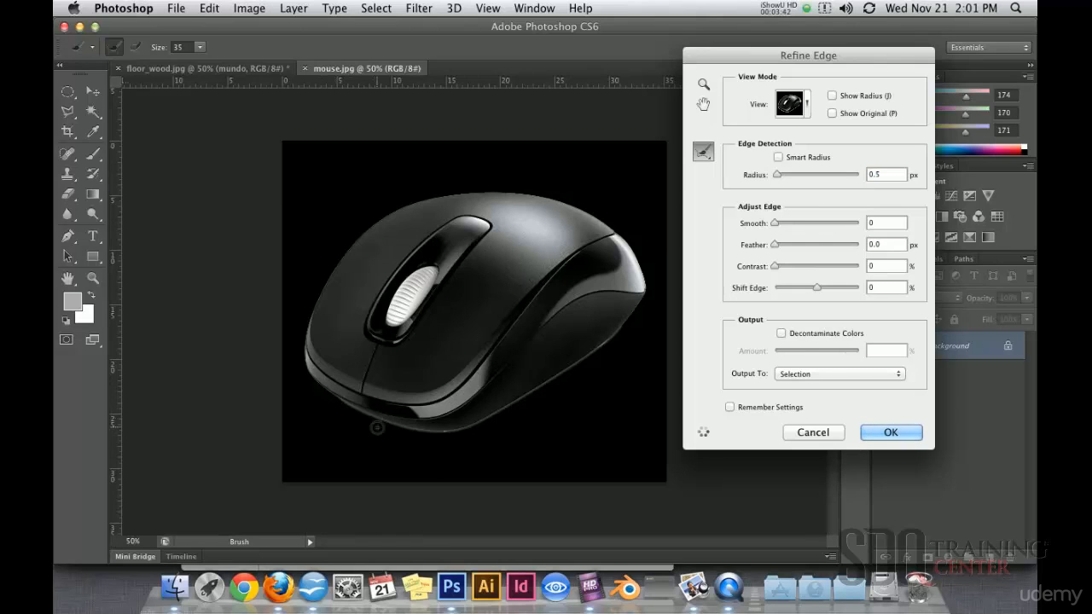
drag(610, 341, 582, 360)
Step: Set Smooth 45, Feather 3.2 px and Shift Edge -24%, raise the contrast, and apply the refinement to the mouse selection
drag(810, 291, 813, 224)
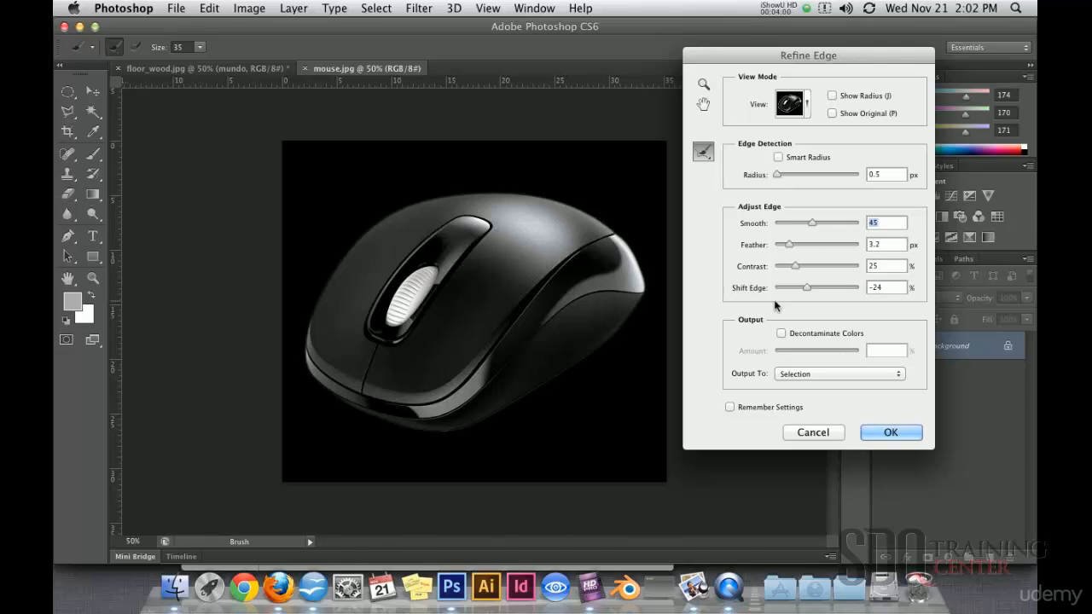
drag(794, 267, 802, 270)
click(891, 432)
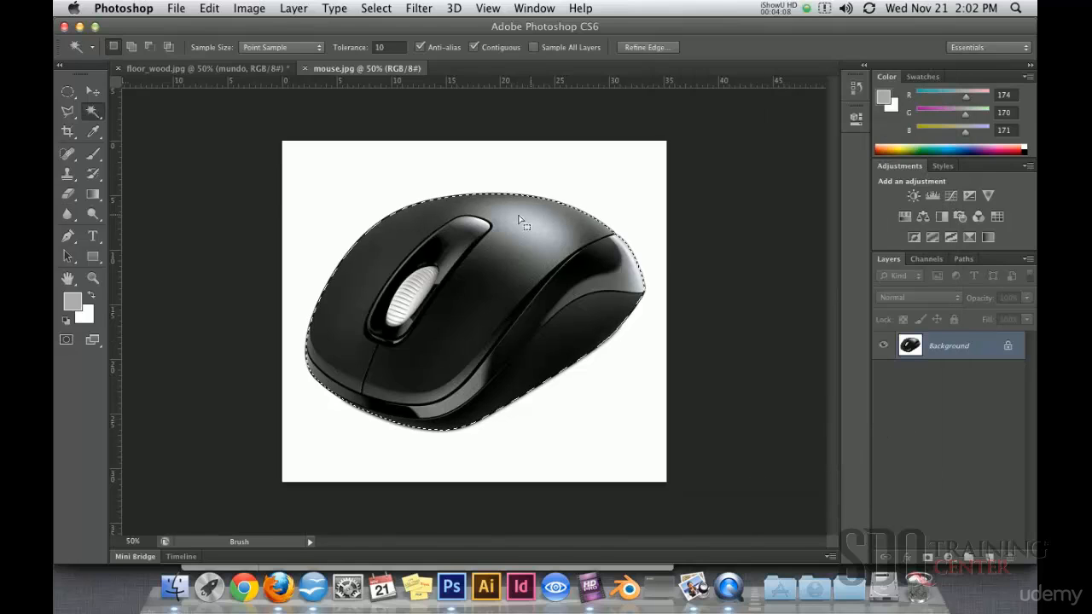
Step: Arrange the mouse.jpg and floor_wood.jpg documents as 2-up Vertical
click(534, 8)
mouse_move(559, 28)
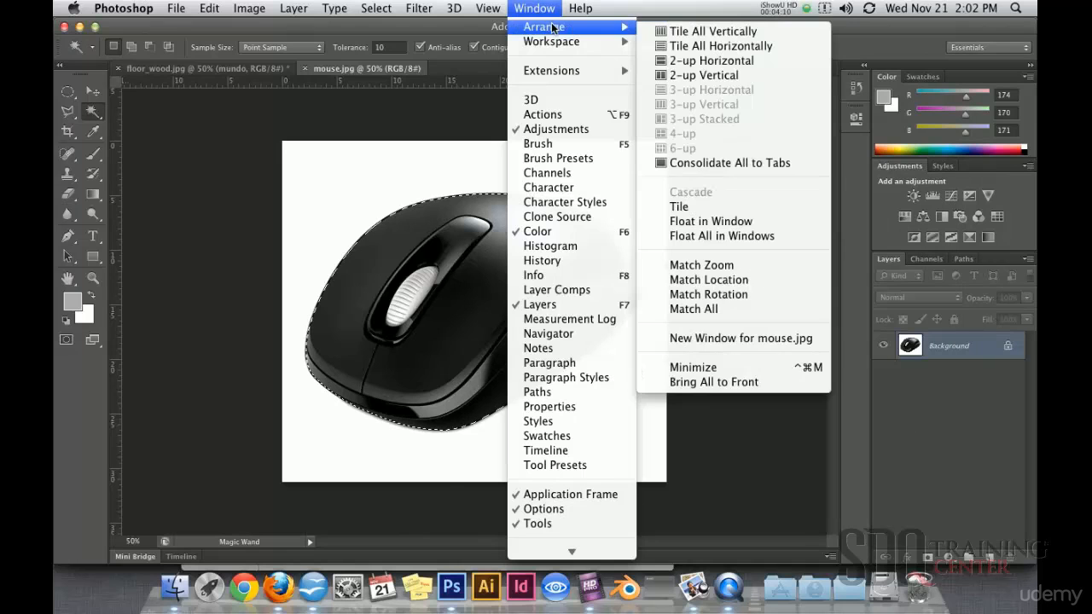
click(710, 77)
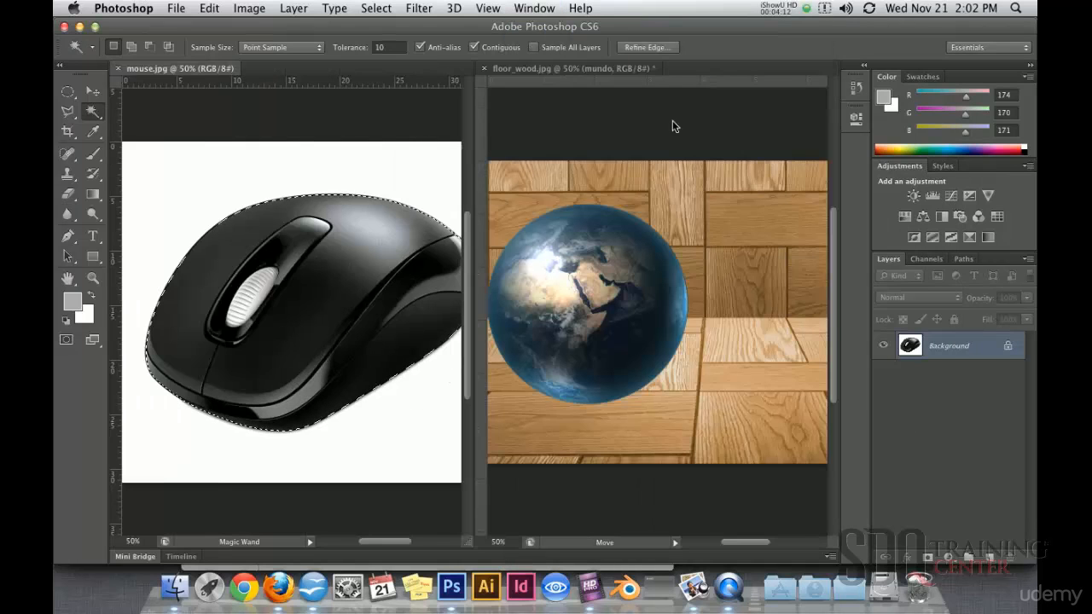
Step: Place a copy of the selected mouse beside the globe in floor_wood.jpg using the Move tool, and close mouse.jpg
key(v)
drag(231, 239, 742, 334)
drag(710, 391, 745, 425)
click(313, 146)
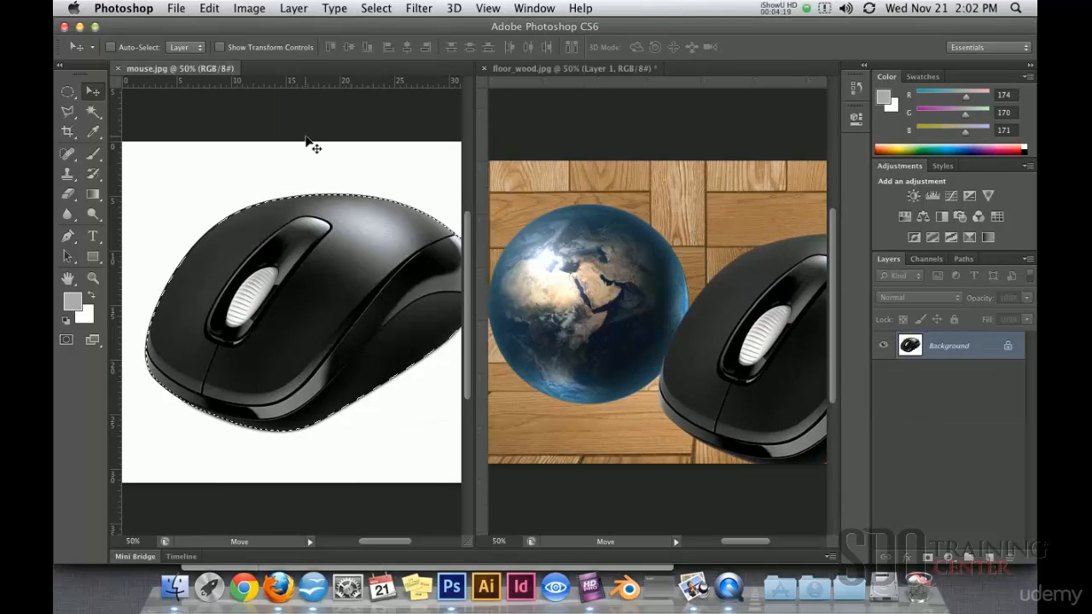
click(118, 68)
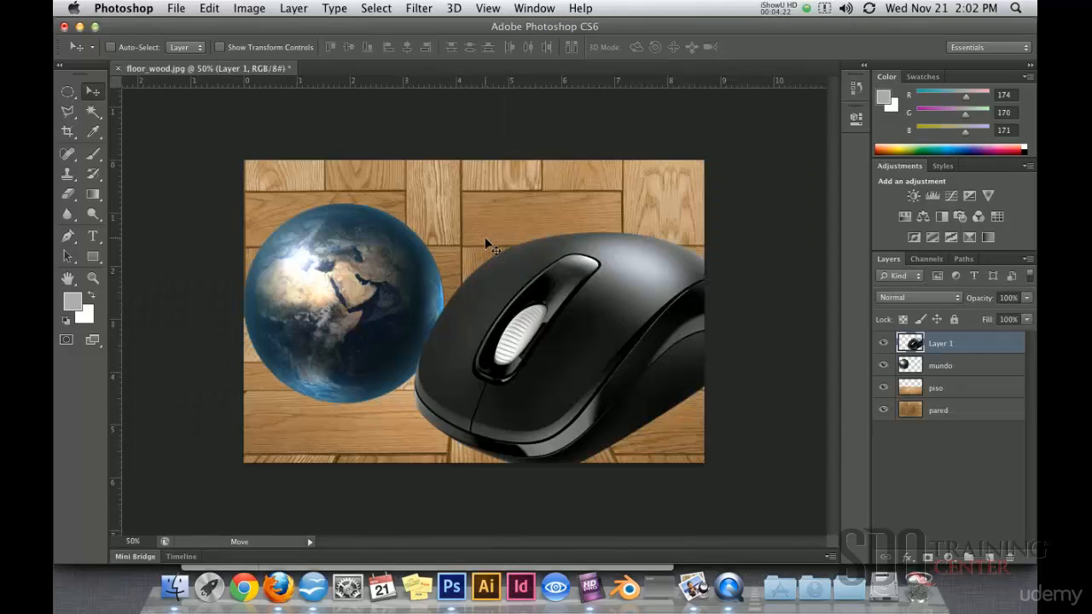
Step: Open BOLAS DE BILLAR.JPG from the recursos folder
key(super+o)
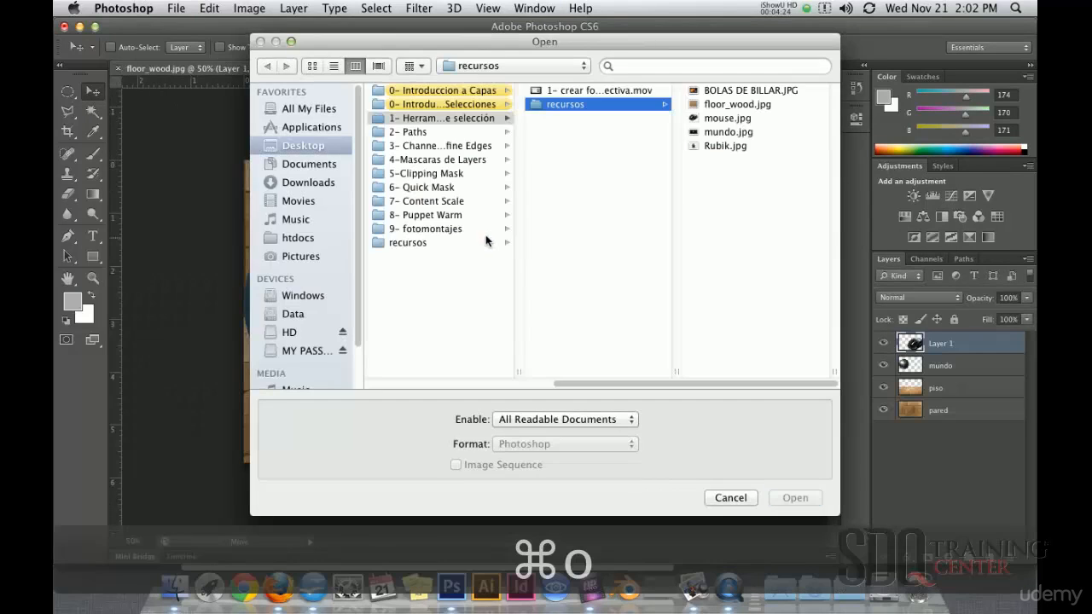
click(717, 90)
click(794, 497)
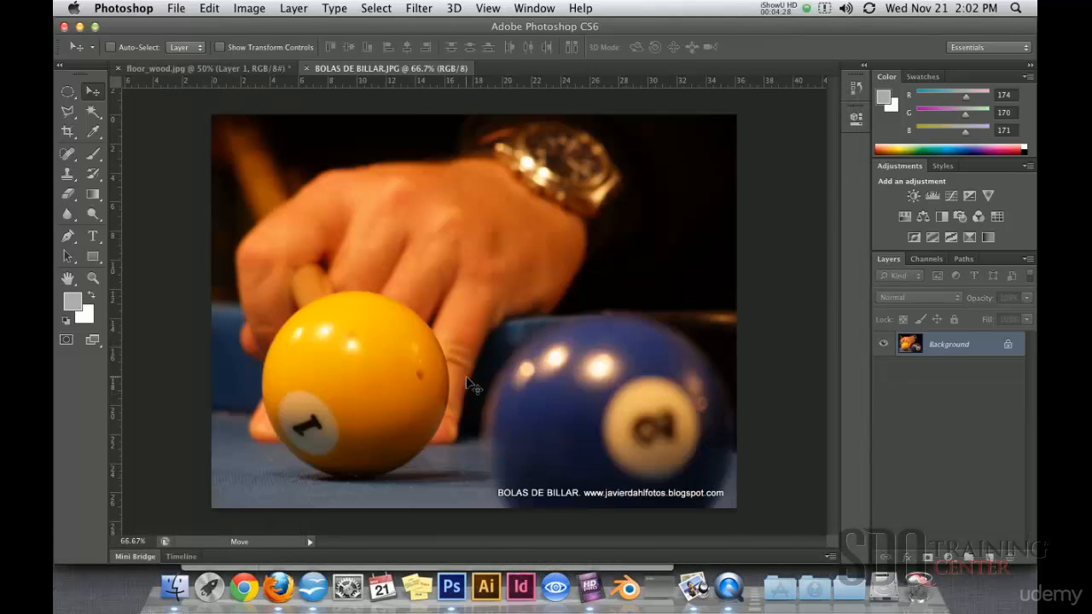
Step: Select the yellow billiard ball with the Quick Selection tool
super+click(401, 372)
drag(387, 394, 443, 308)
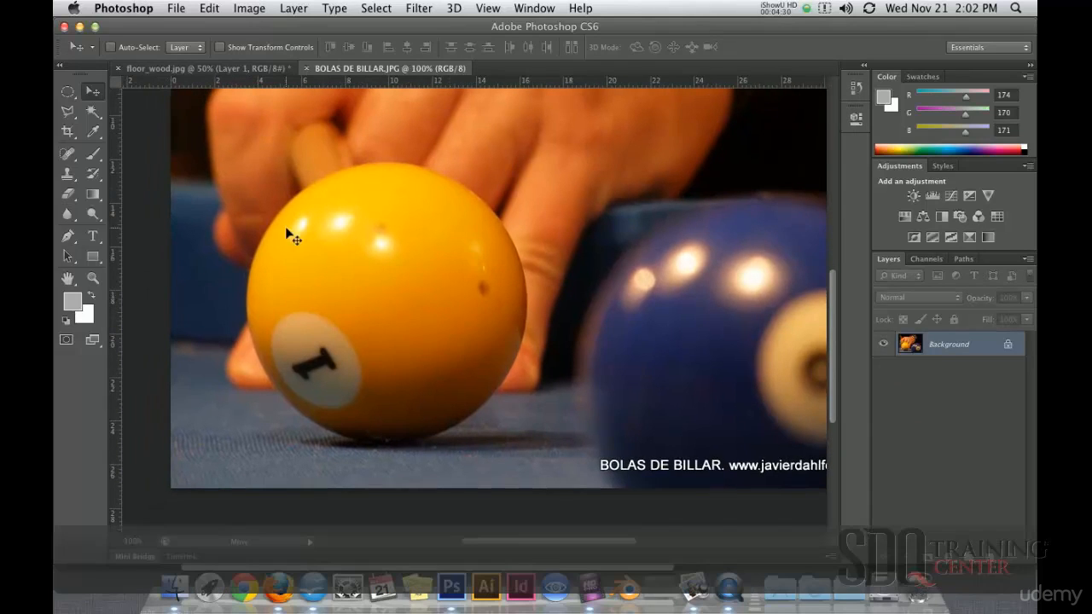
click(93, 111)
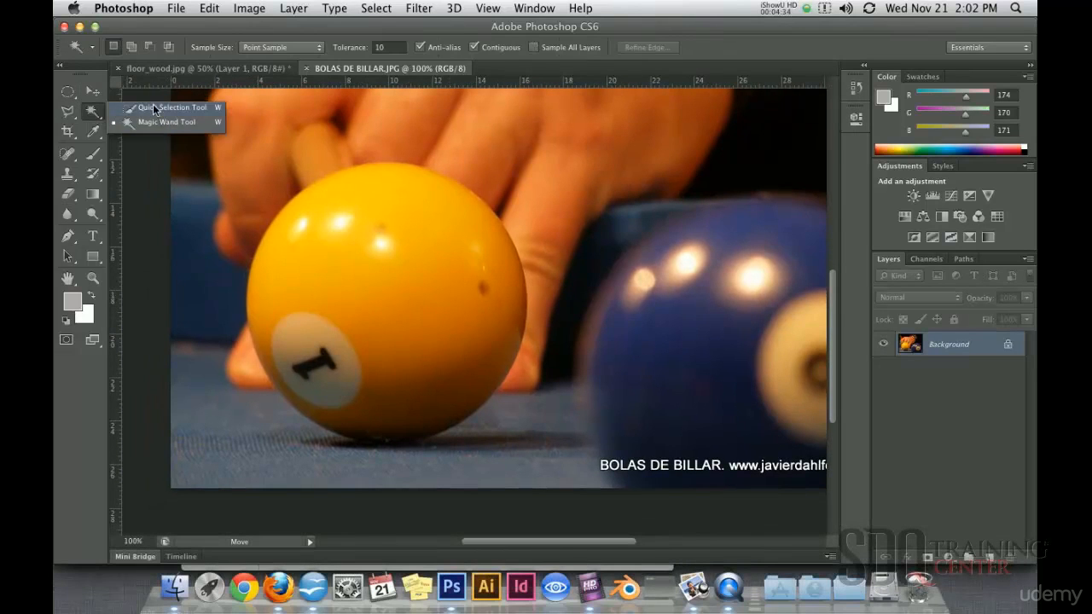
click(157, 108)
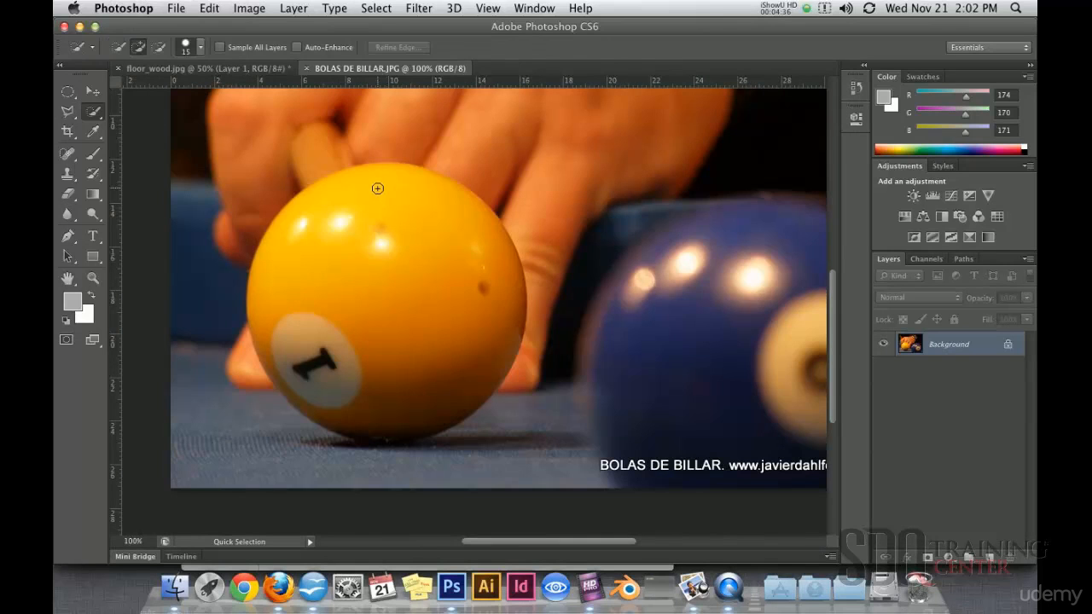
mouse_move(403, 209)
mouse_down()
mouse_move(422, 225)
mouse_move(429, 279)
mouse_up()
Step: Subtract the excess shadow and cloth beneath the yellow ball from the selection with the Quick Selection tool
super+click(419, 354)
super+click(447, 419)
drag(447, 419, 447, 259)
drag(433, 490, 522, 373)
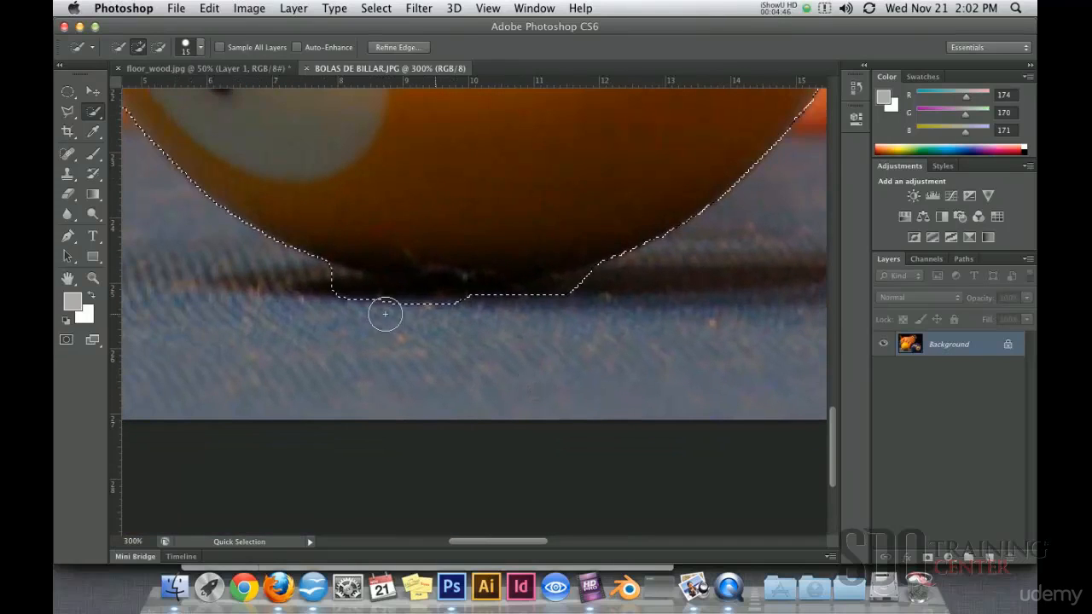
key(alt)
mouse_move(331, 296)
mouse_down()
mouse_move(523, 317)
mouse_move(611, 292)
mouse_up()
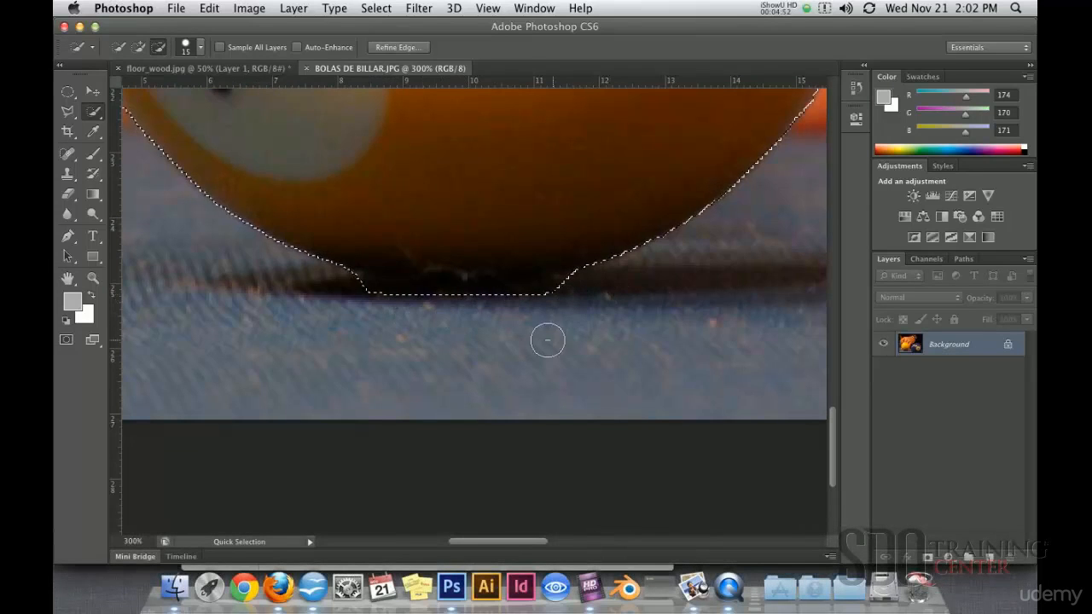
Step: Subtract the remaining shadow below the yellow ball with the Polygonal Lasso, following the ball's curved lower edge
click(68, 117)
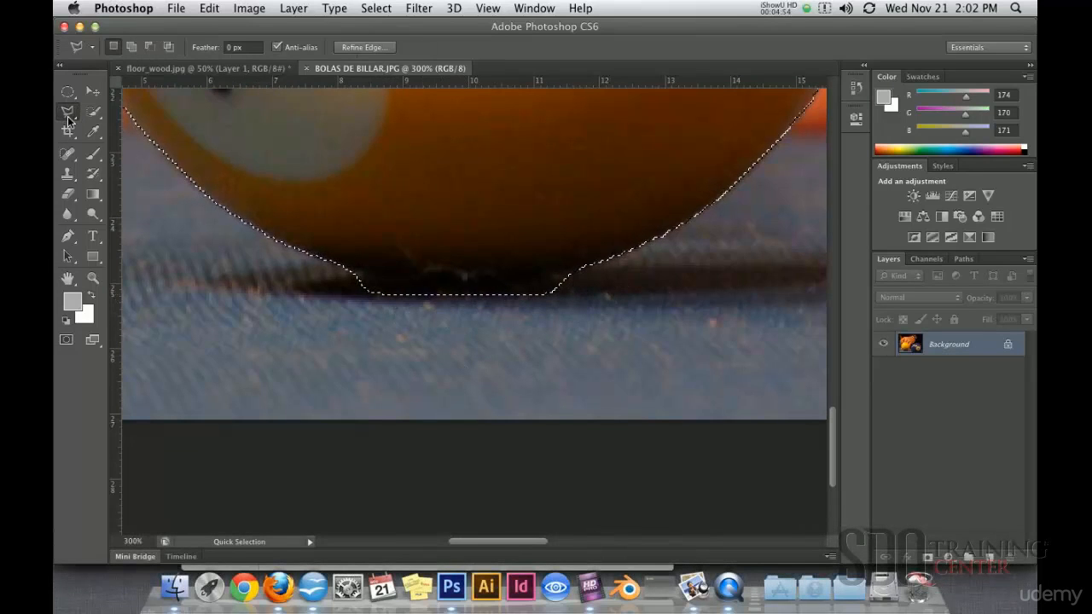
click(68, 118)
click(133, 122)
click(578, 270)
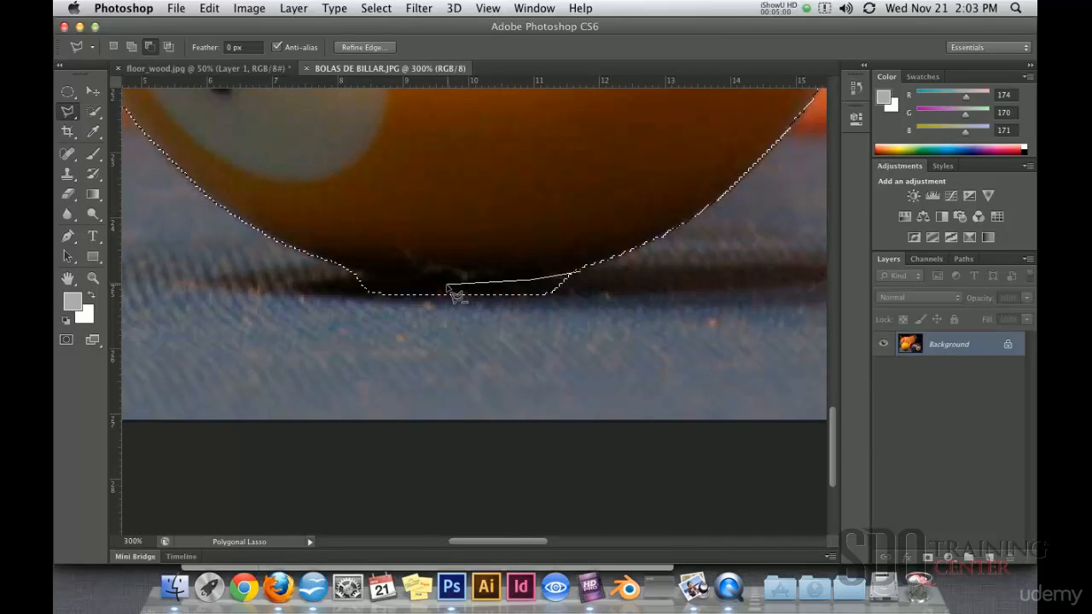
click(339, 271)
click(337, 323)
click(475, 353)
click(565, 336)
click(586, 314)
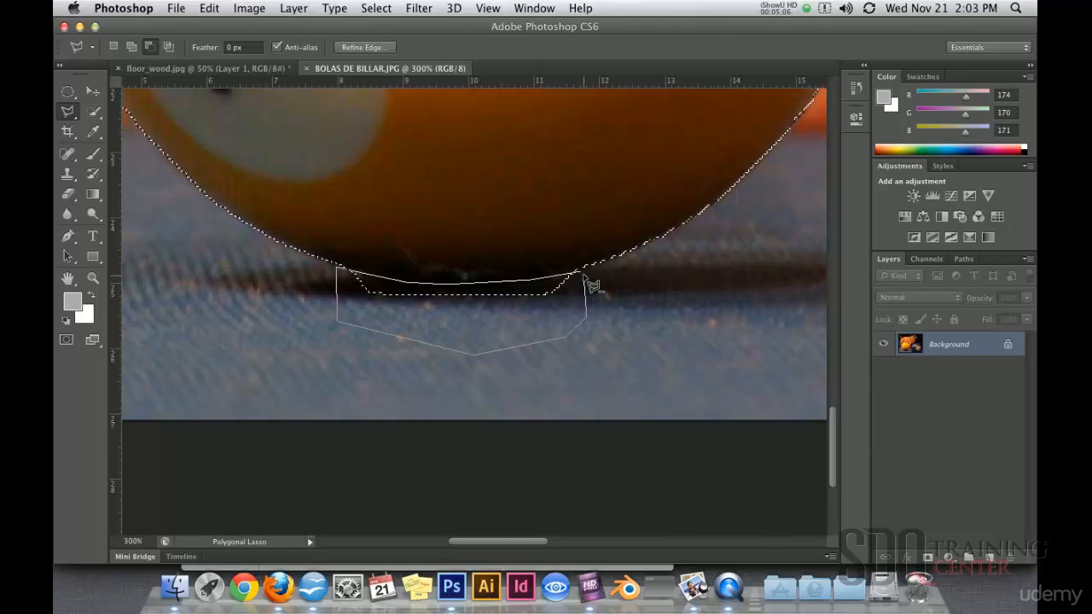
click(582, 280)
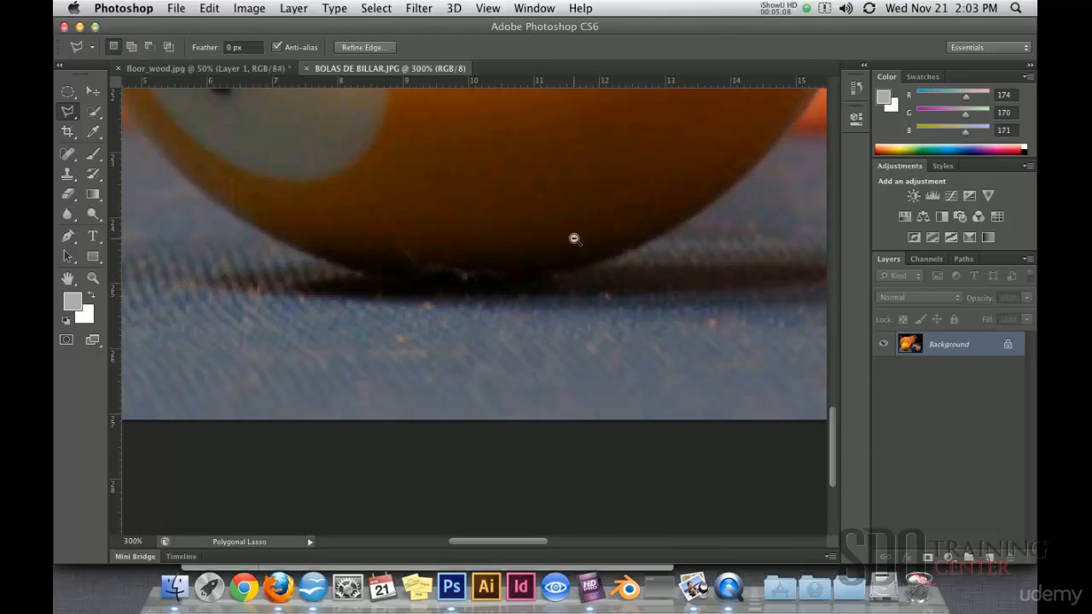
Step: Refine the yellow ball's selection edge with Smooth 100, Feather 4.4 px, Contrast 32% and Shift Edge -18%
alt+click(557, 255)
alt+click(546, 256)
alt+click(561, 235)
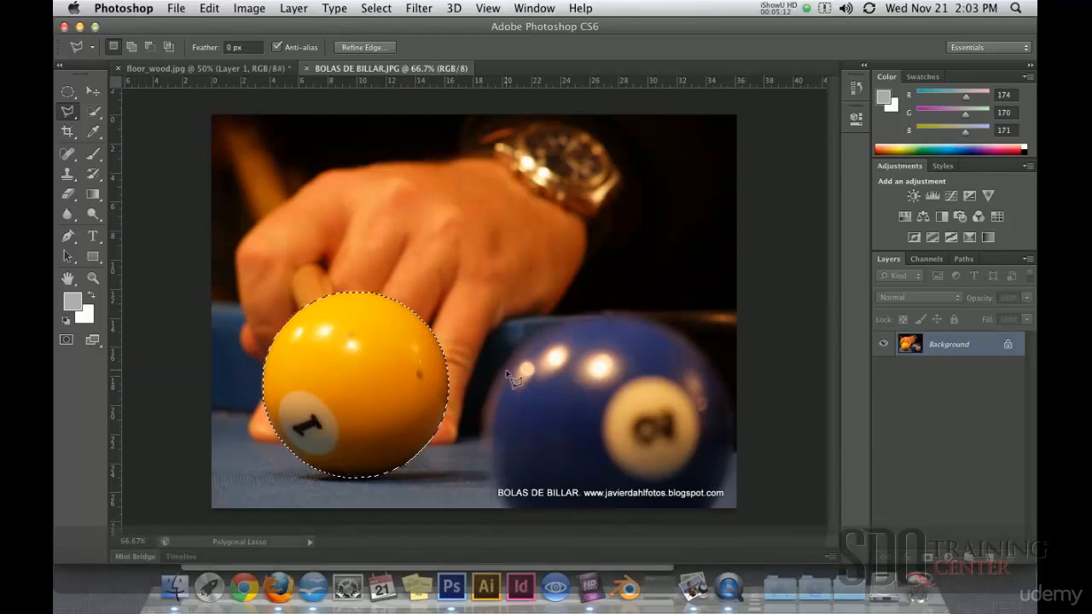
click(370, 49)
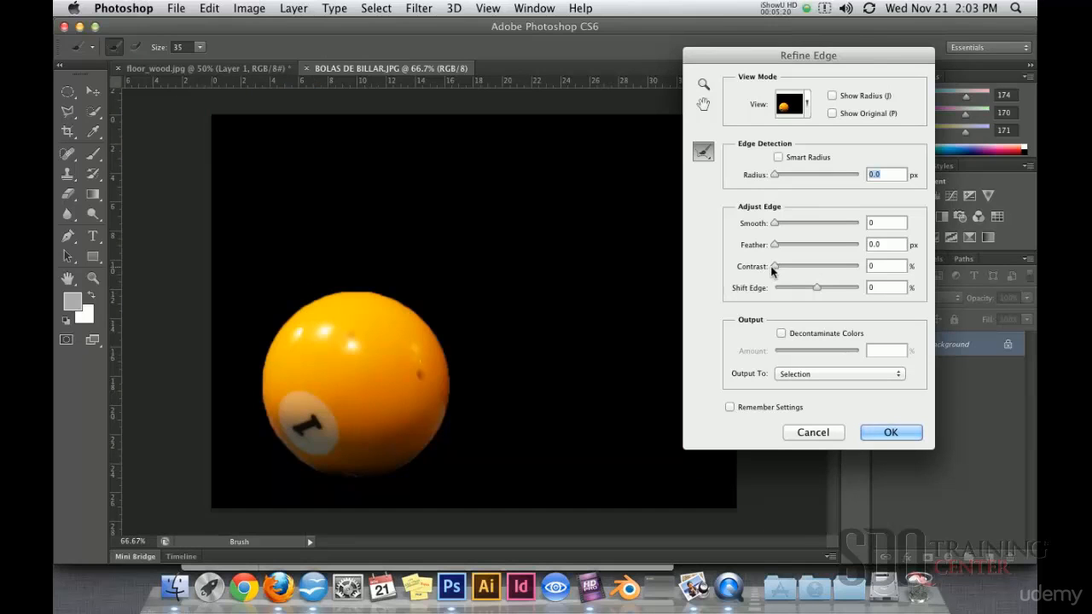
drag(774, 266, 802, 270)
drag(776, 223, 801, 226)
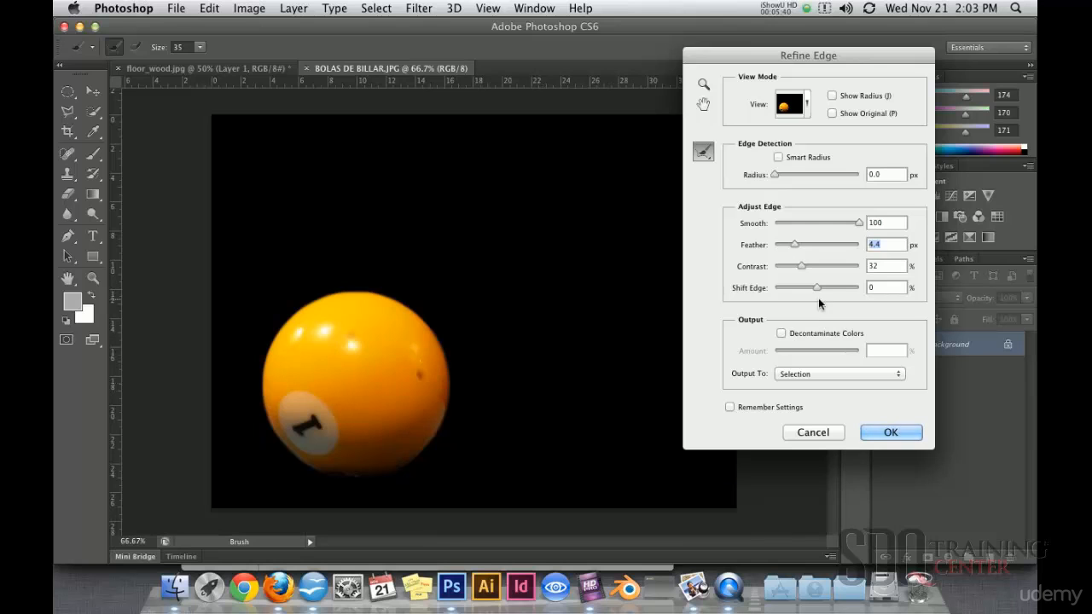
drag(819, 289, 809, 292)
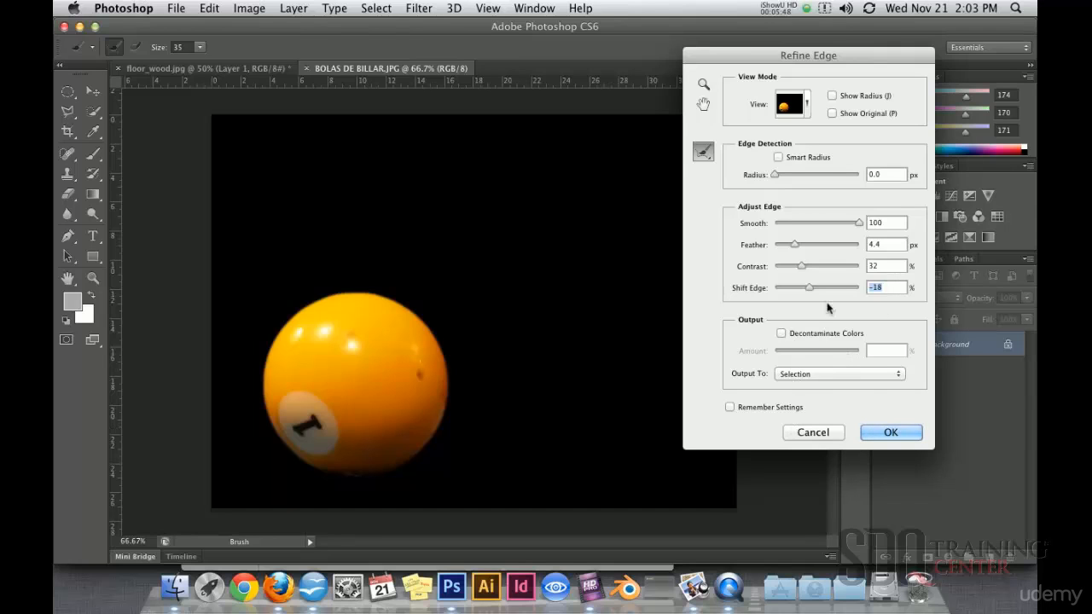
click(891, 434)
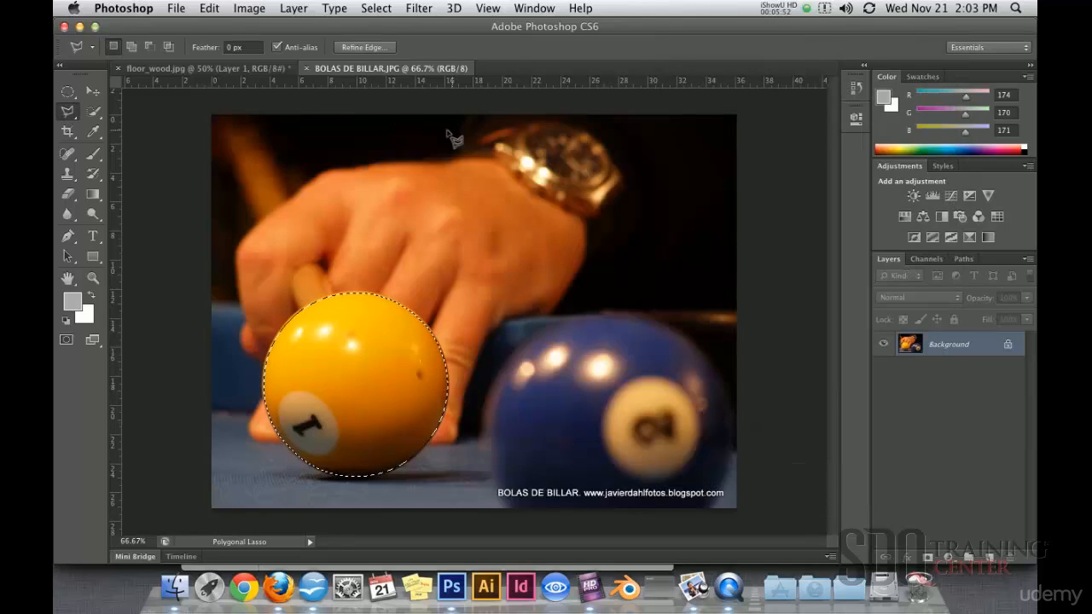
Step: Float BOLAS DE BILLAR.JPG in its own window over floor_wood.jpg, with the Move tool active
click(534, 8)
mouse_move(543, 31)
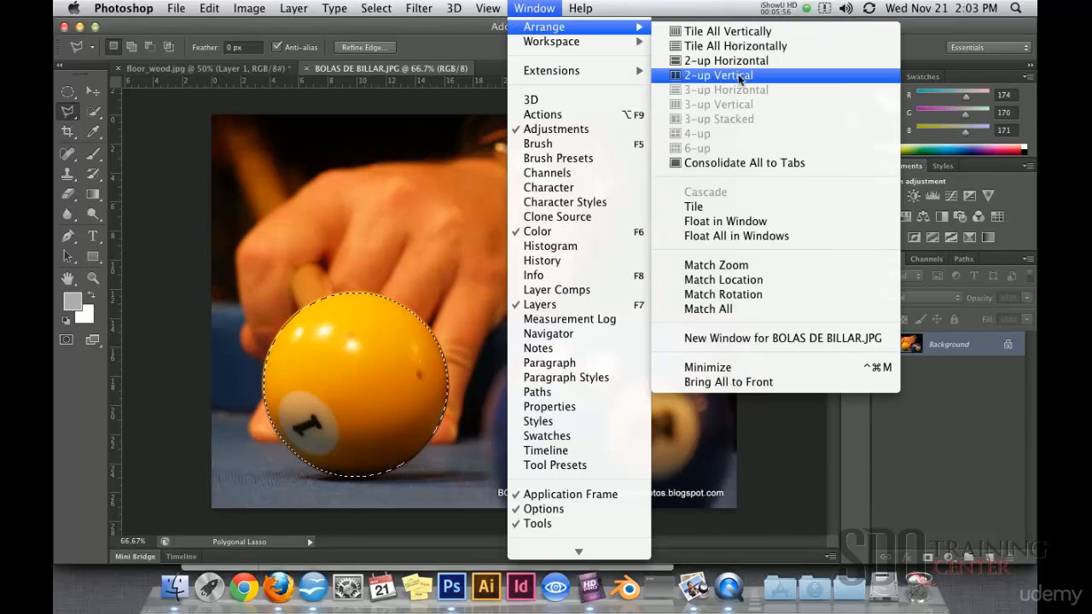
click(143, 146)
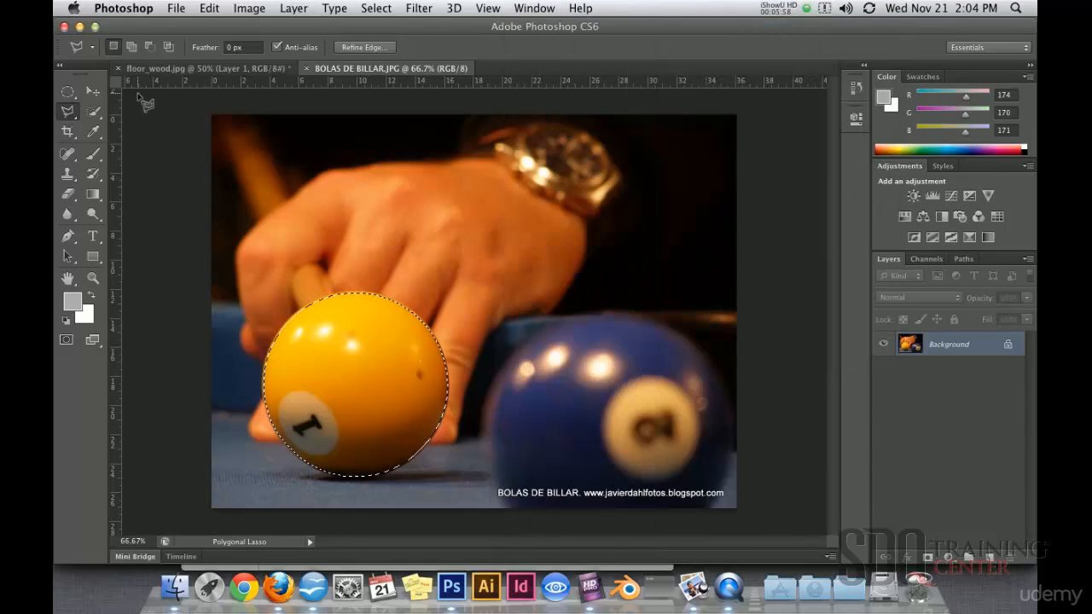
click(94, 94)
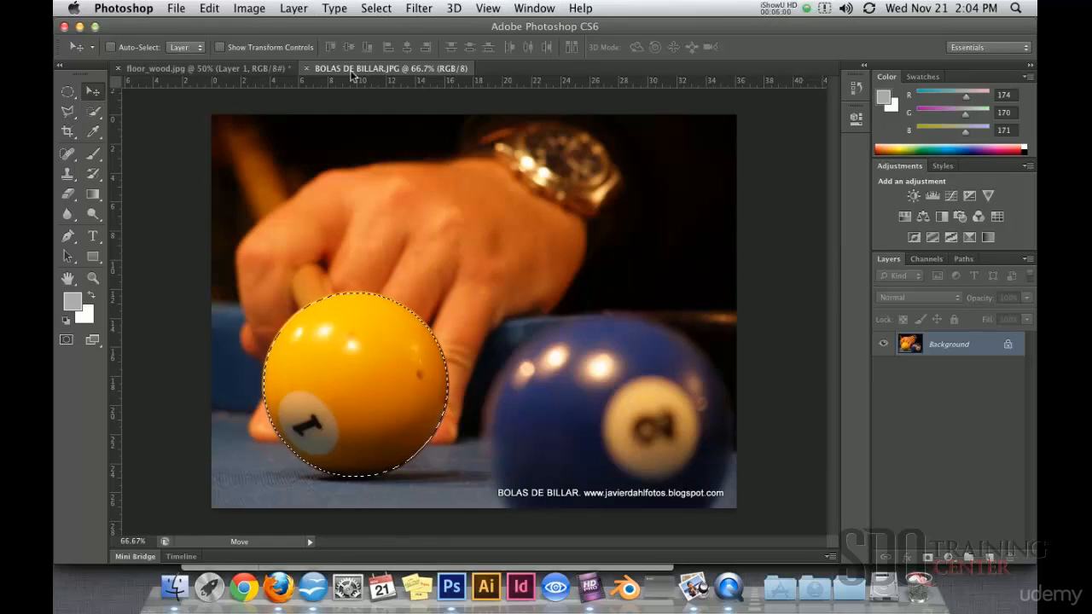
drag(347, 75, 540, 300)
Step: Place the whole BOLAS DE BILLAR photo into the floor_wood.jpg composition
drag(674, 301, 725, 198)
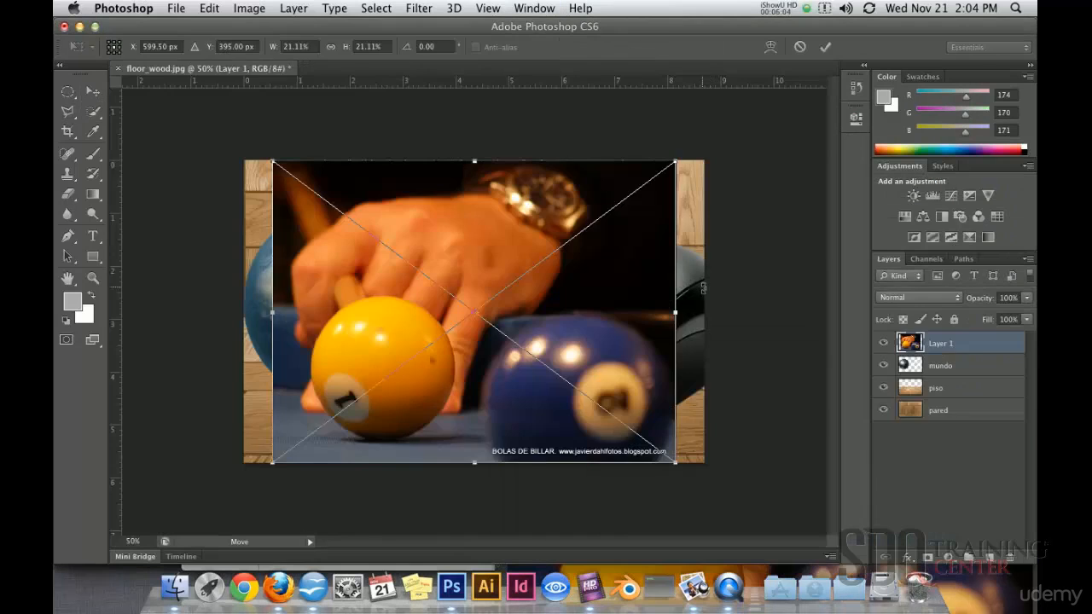
key(super+z)
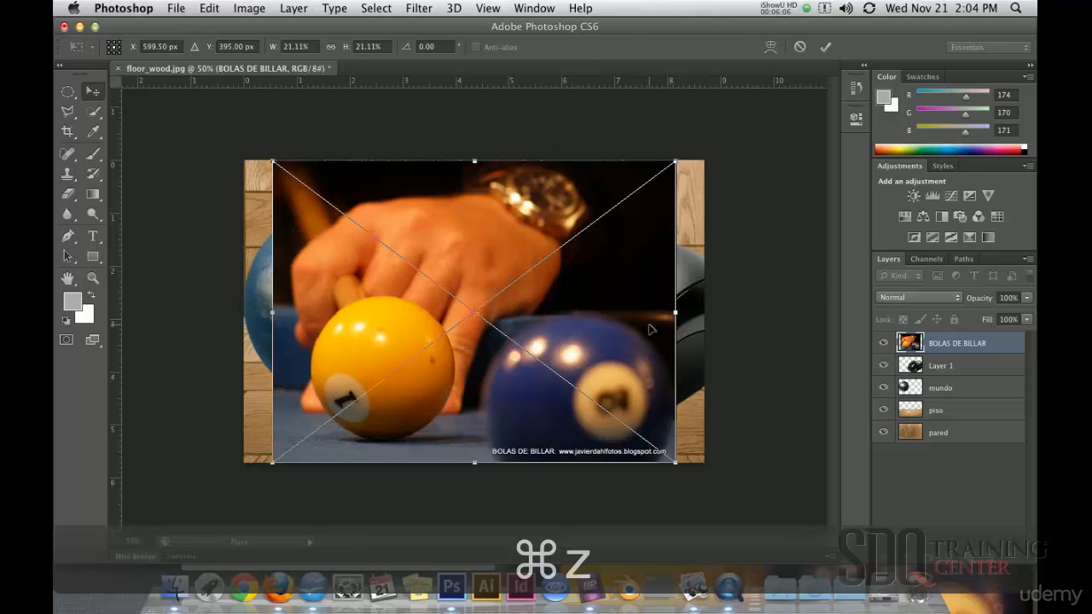
key(Return)
Step: Copy the selected yellow ball into floor_wood.jpg between the globe and the mouse, and delete the placed BOLAS DE BILLAR layer
click(538, 10)
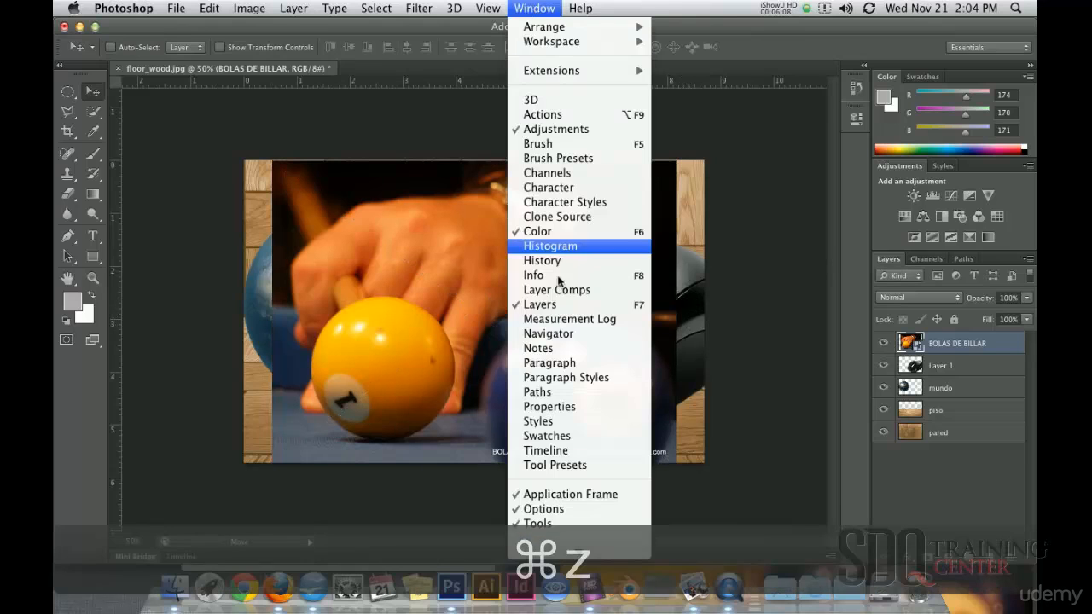
click(564, 549)
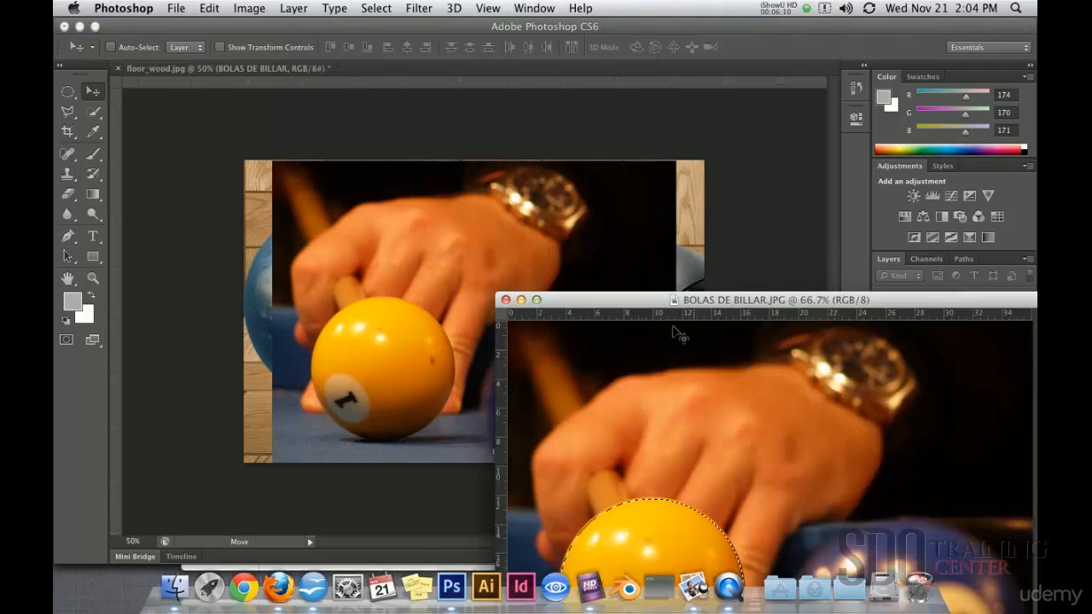
drag(570, 304, 608, 138)
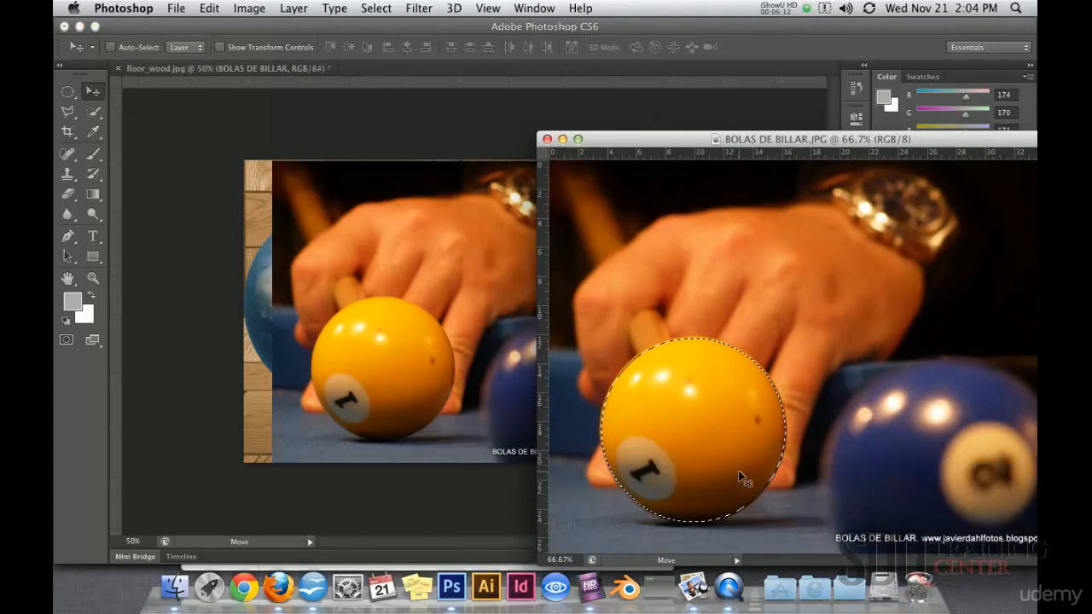
drag(699, 421, 462, 308)
drag(922, 367, 1013, 558)
mouse_move(458, 310)
mouse_down()
mouse_move(414, 367)
mouse_move(493, 299)
mouse_move(459, 326)
mouse_up()
Step: Open Rubik.jpg from the recursos folder
key(super+o)
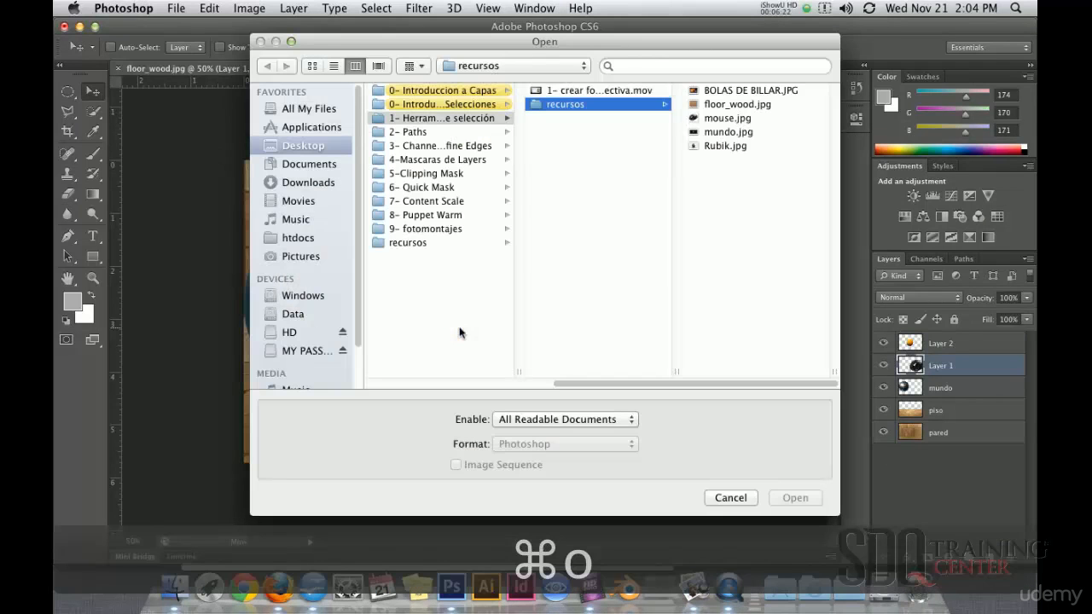
click(722, 147)
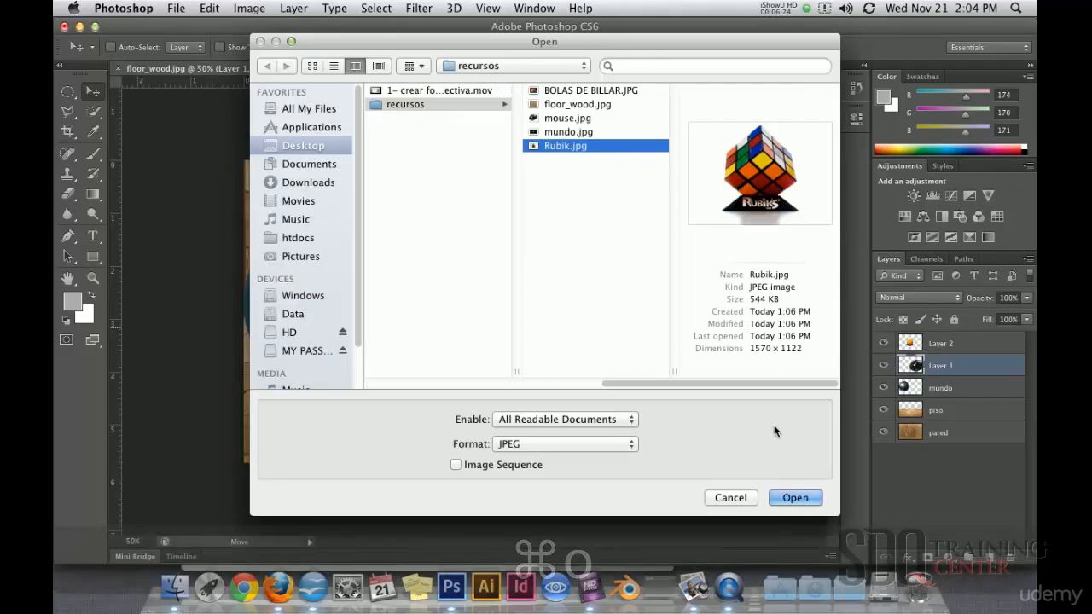
click(797, 499)
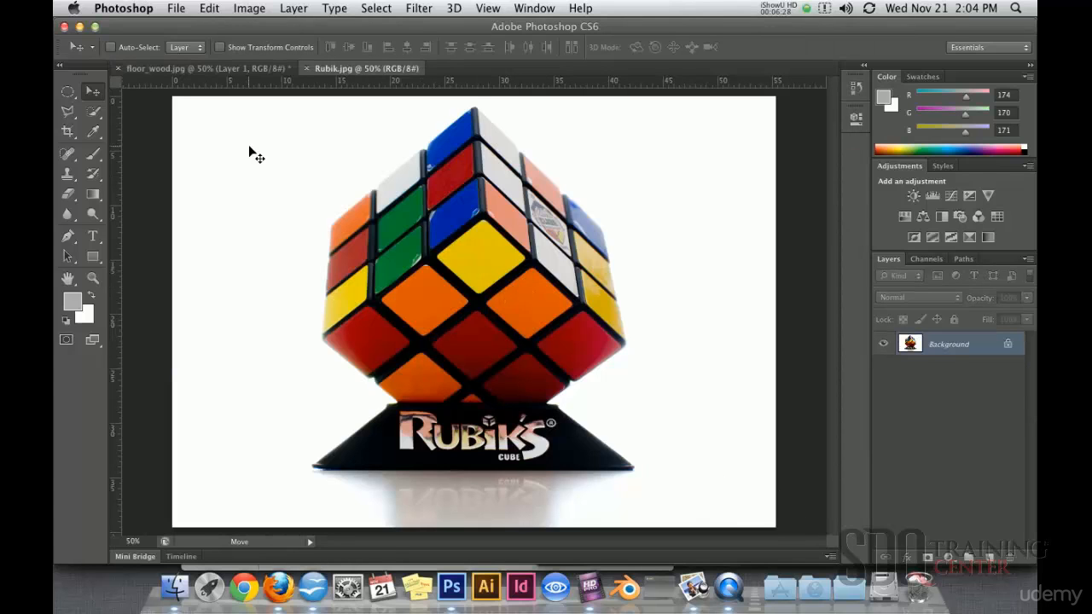
Step: Outline the left side of the Rubik's cube with the Polygonal Lasso, from the base's left corner over the cube's top
click(81, 118)
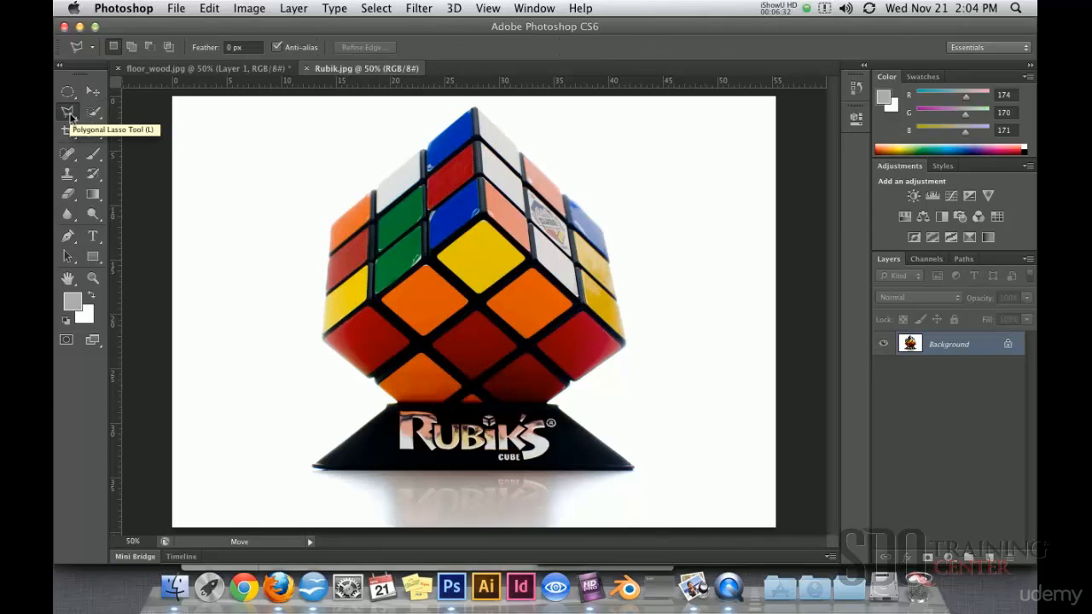
click(121, 122)
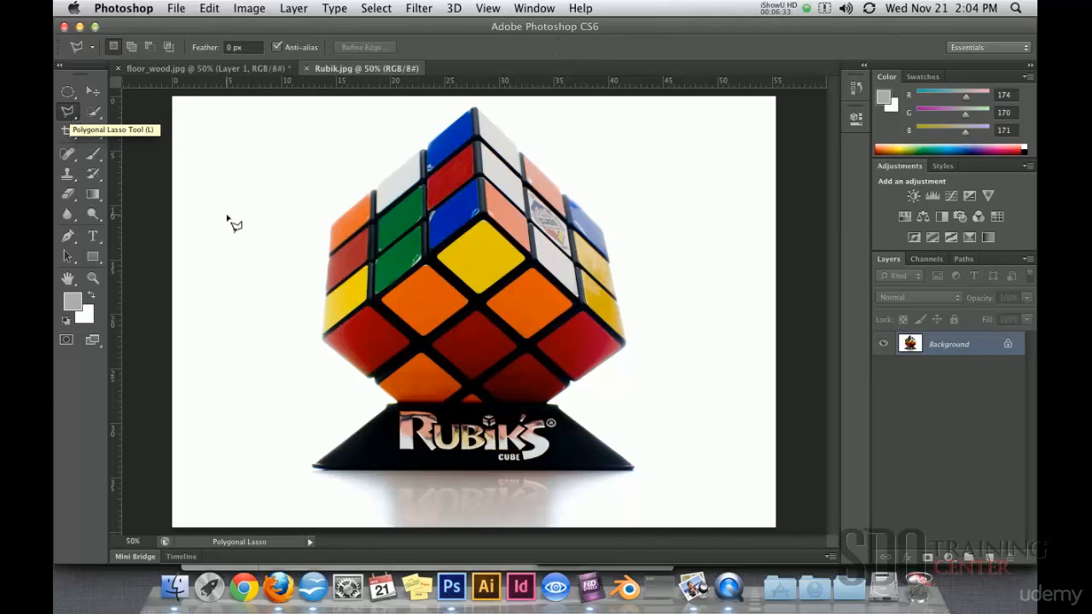
click(315, 466)
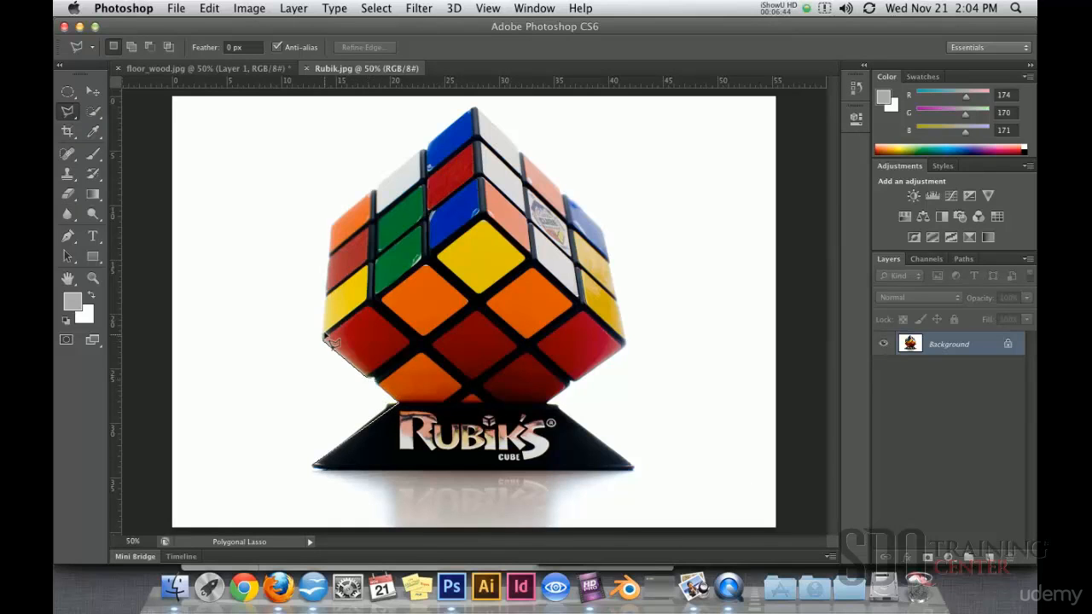
click(334, 225)
double_click(524, 157)
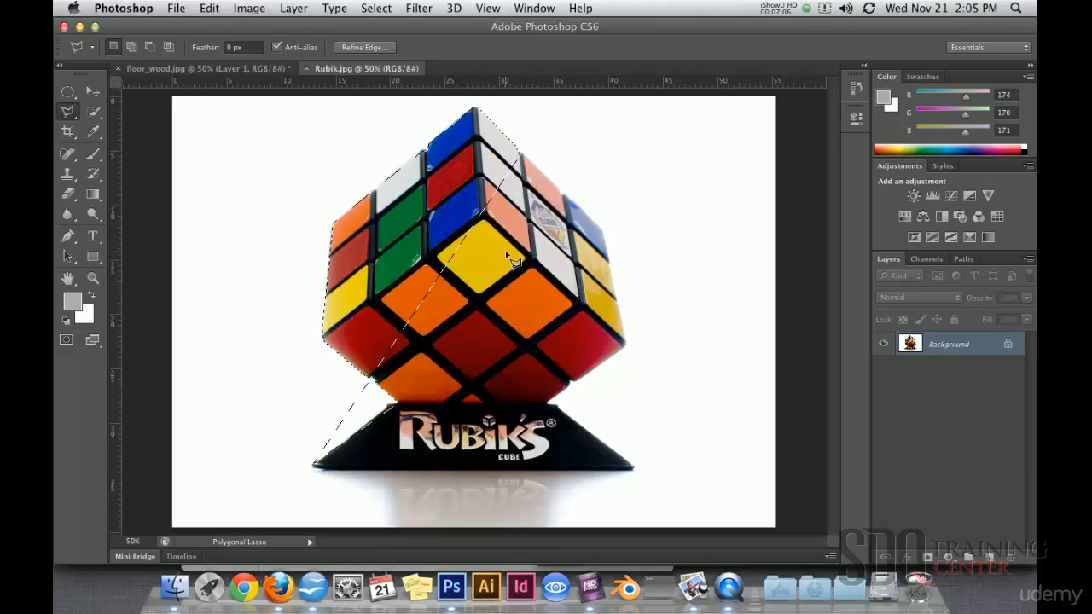
Step: Add the right side of the Rubik's cube and most of its black base to the selection with the Polygonal Lasso
key(shift)
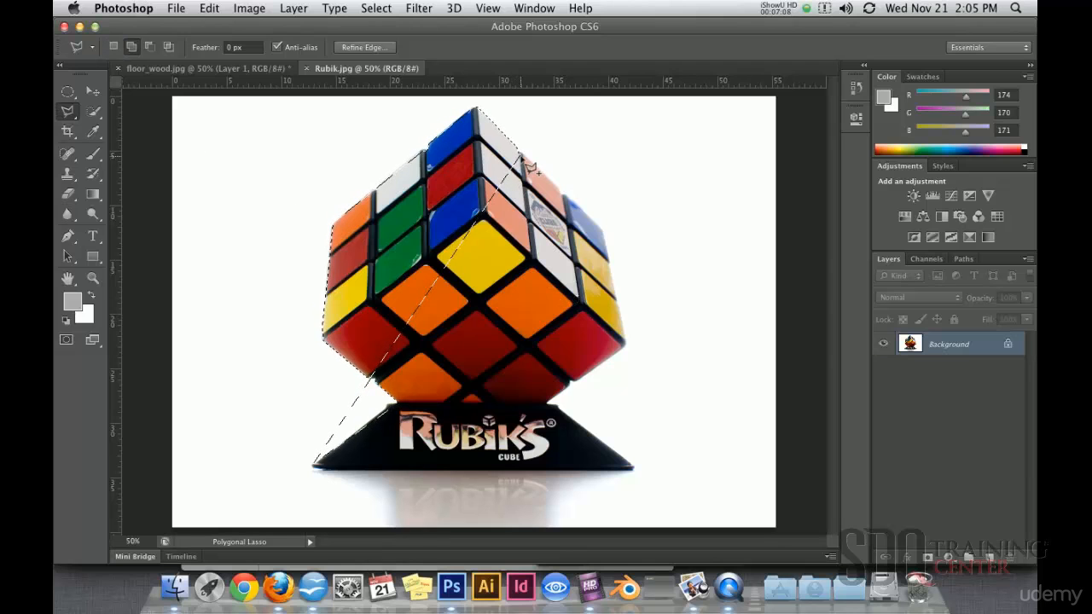
click(520, 157)
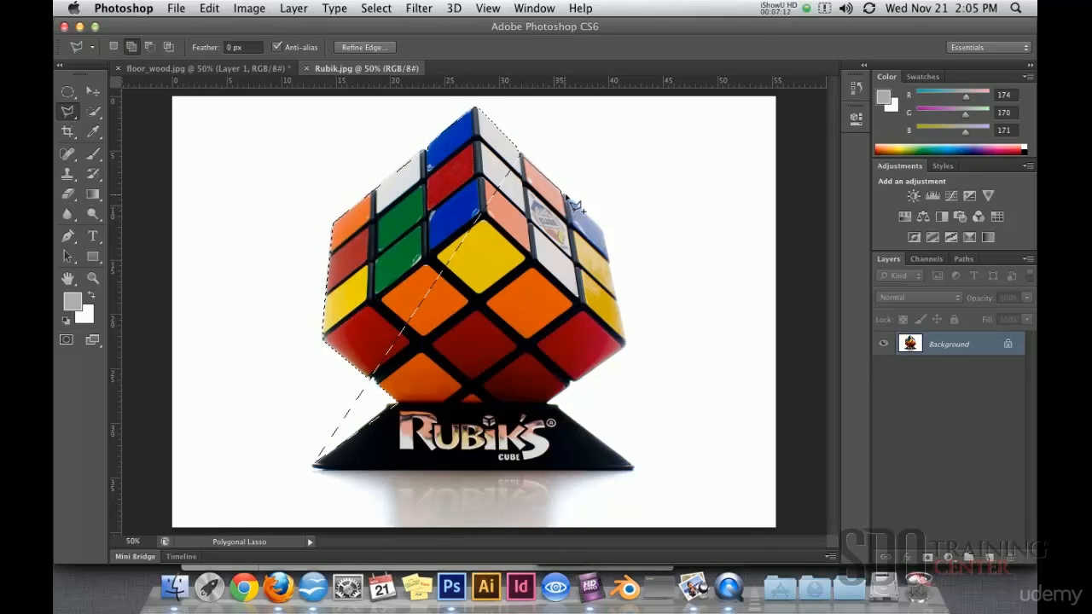
click(567, 195)
click(604, 229)
click(628, 346)
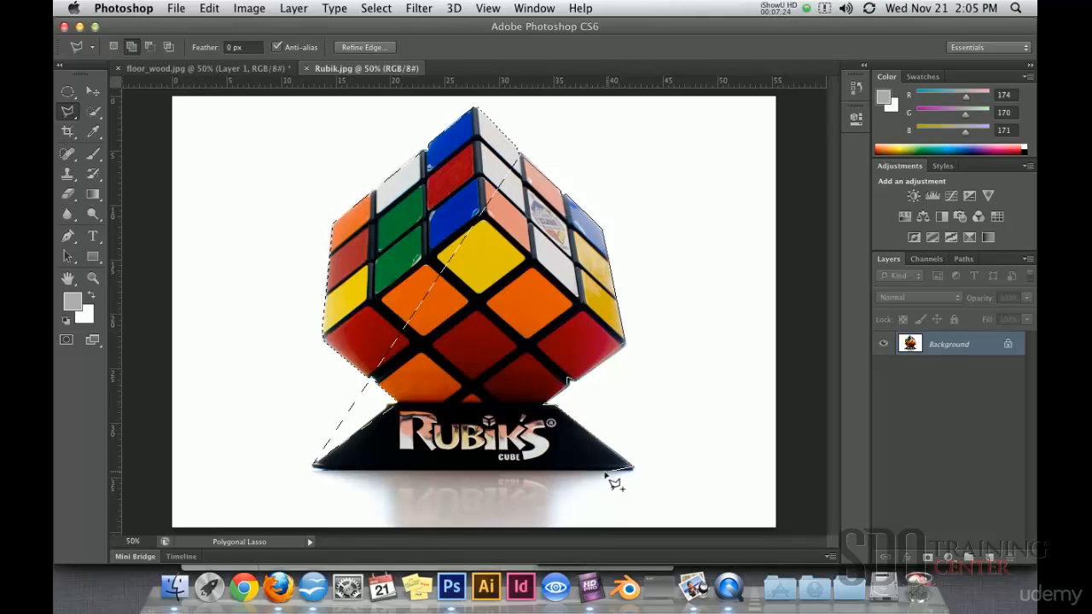
click(634, 469)
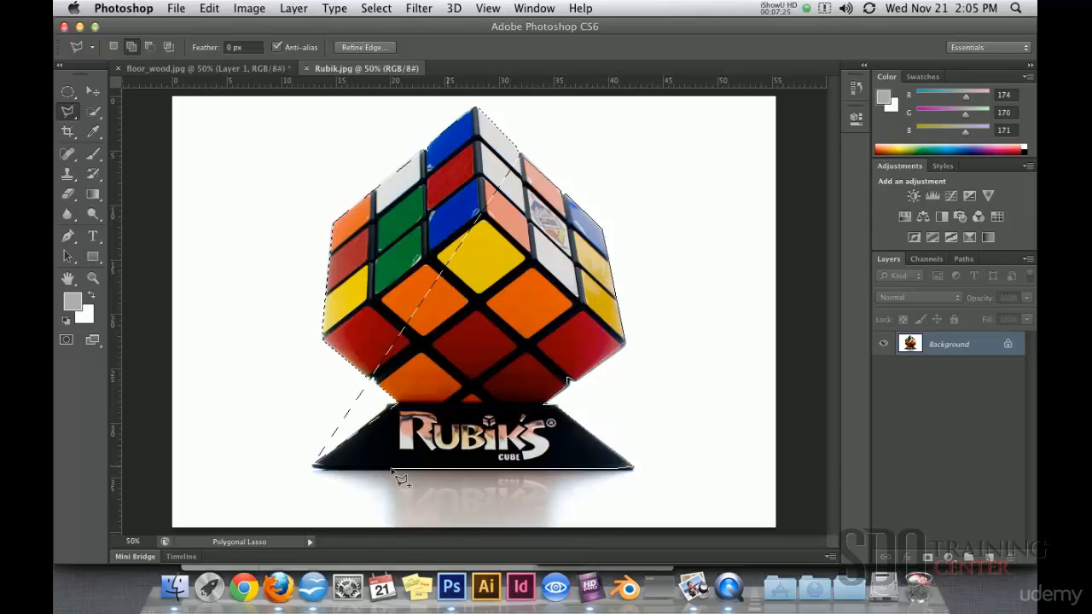
click(339, 469)
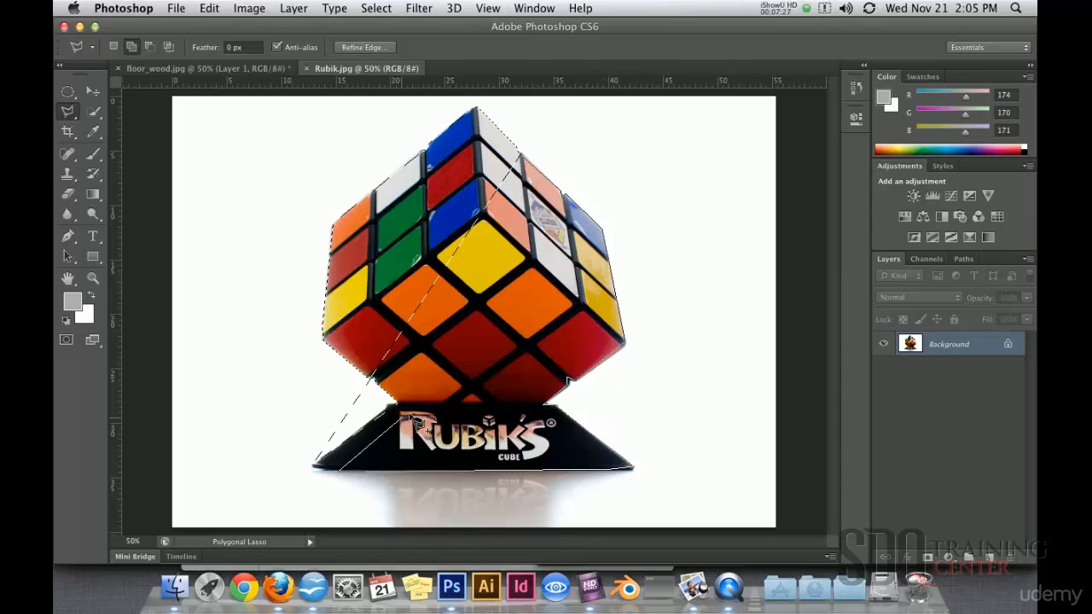
click(443, 388)
click(386, 306)
double_click(441, 154)
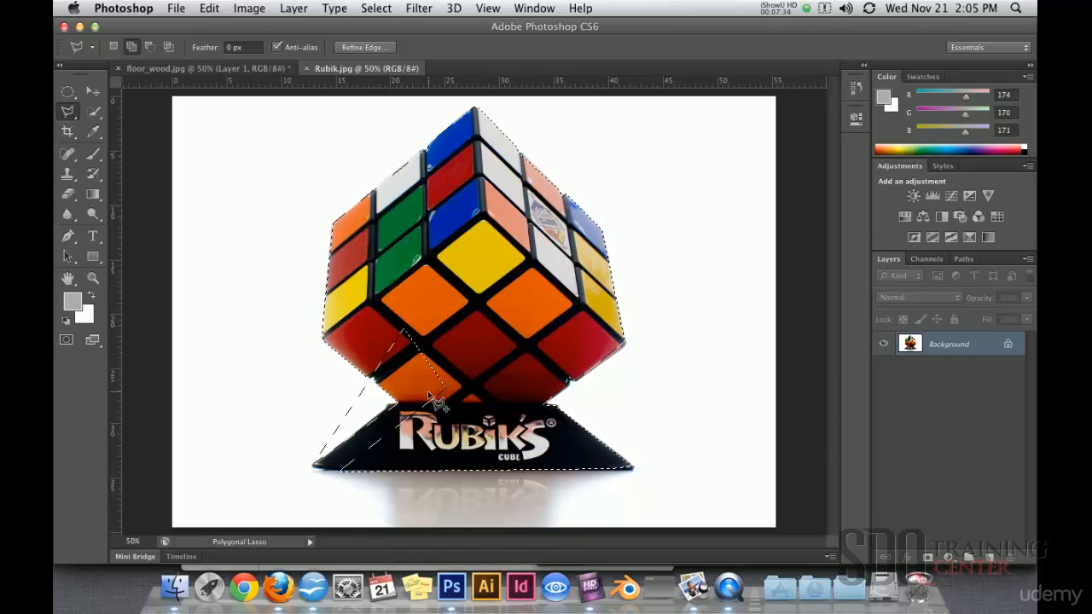
Step: Subtract the white background between the cube and the base's left slope from the selection with the Polygonal Lasso
key(alt)
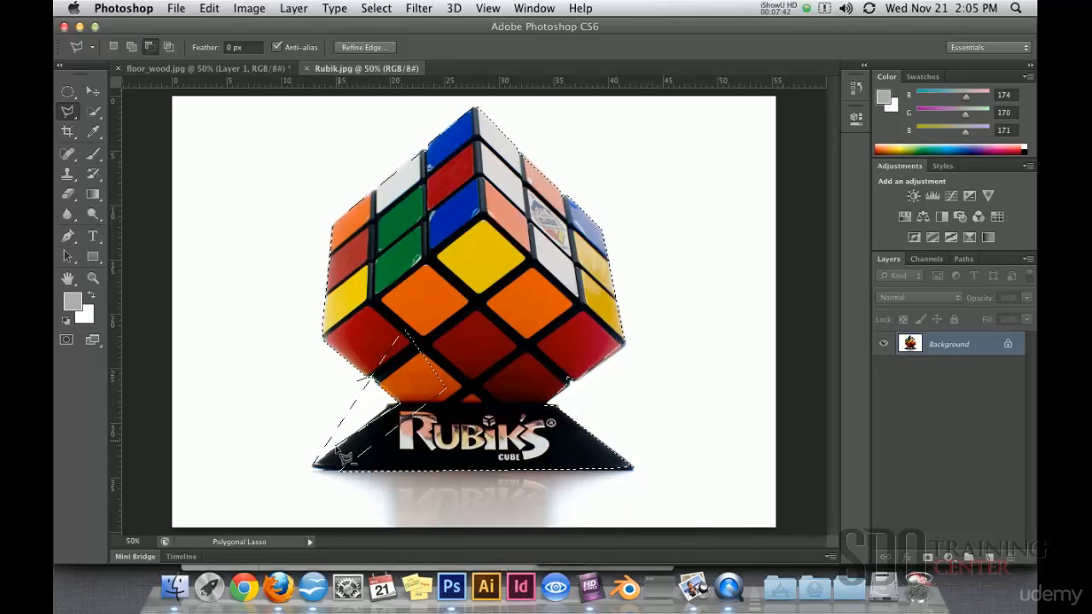
alt+click(273, 420)
alt+double_click(296, 395)
Step: Add the missing left part of the base and the cube's lower-left area to the selection
key(shift)
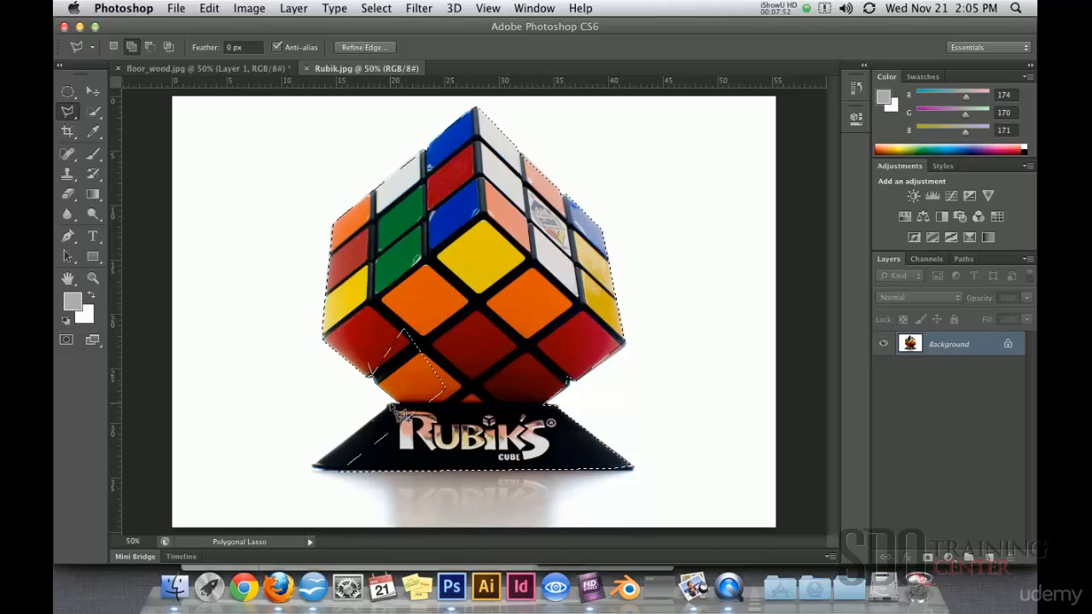
click(314, 468)
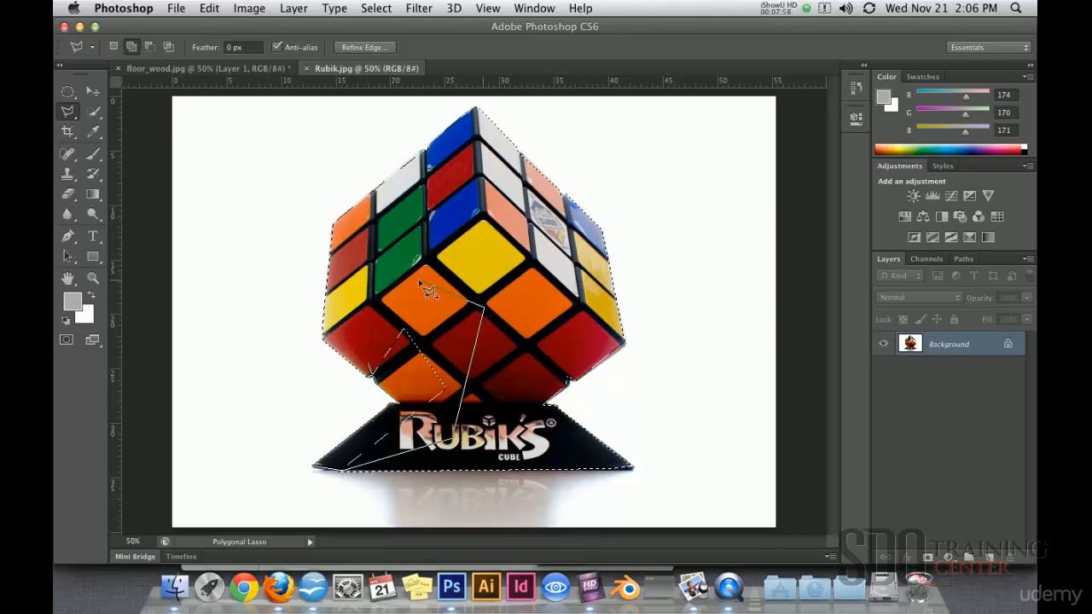
click(378, 337)
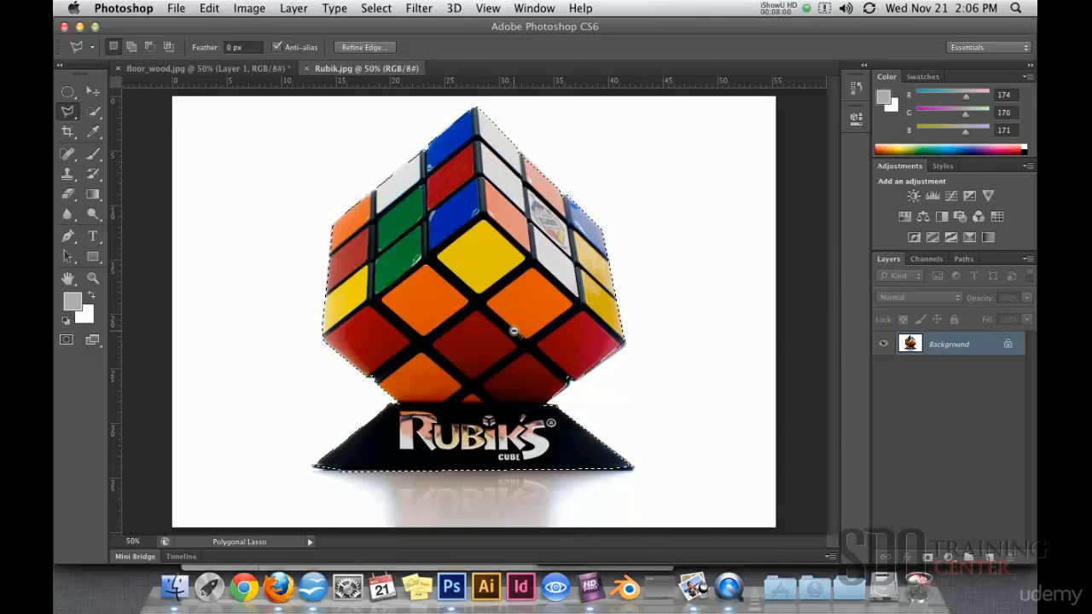
Step: Refine the Rubik's cube selection edge with Radius 4.8 px and Shift Edge -40%
key(super+minus)
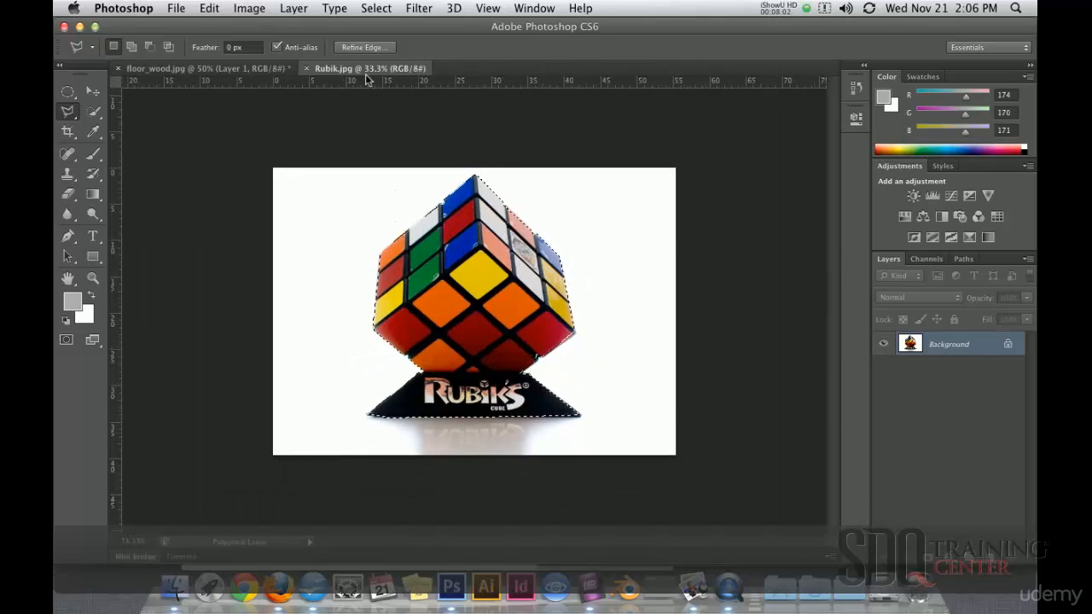
click(370, 47)
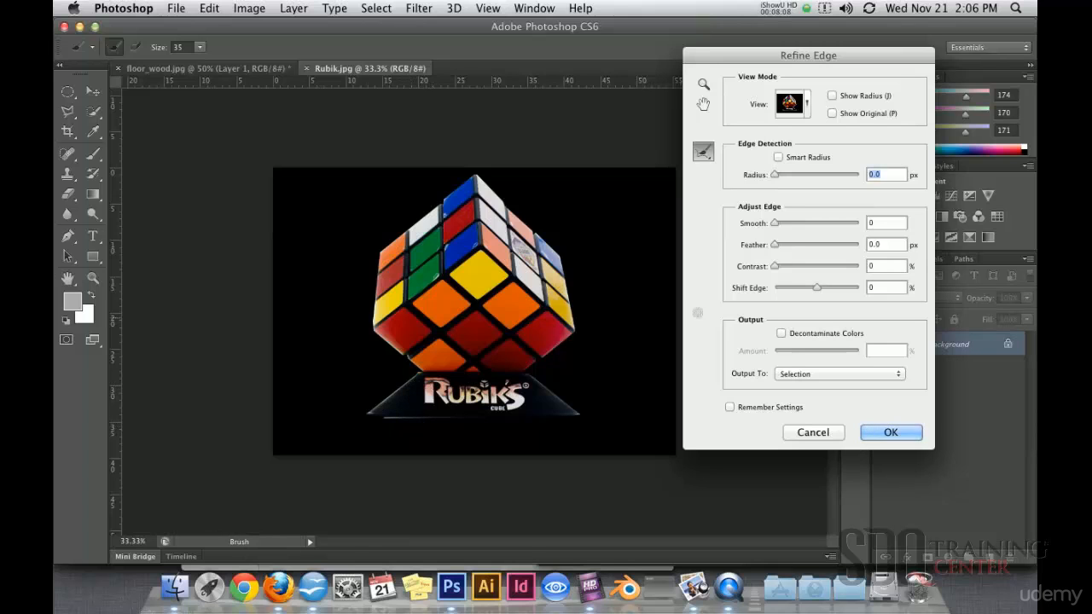
drag(820, 288, 800, 291)
drag(777, 177, 797, 177)
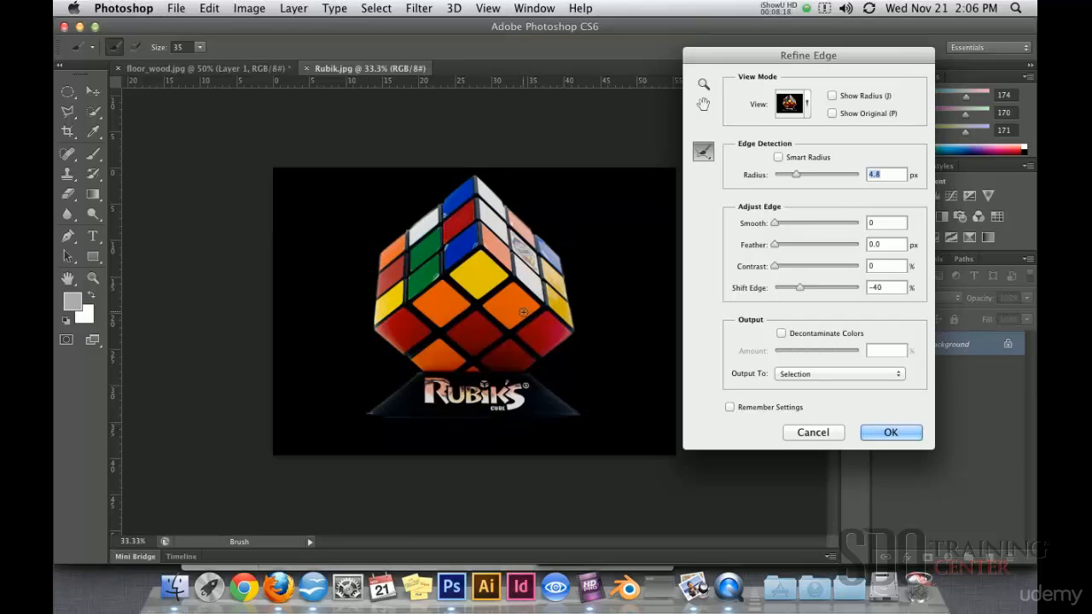
click(888, 434)
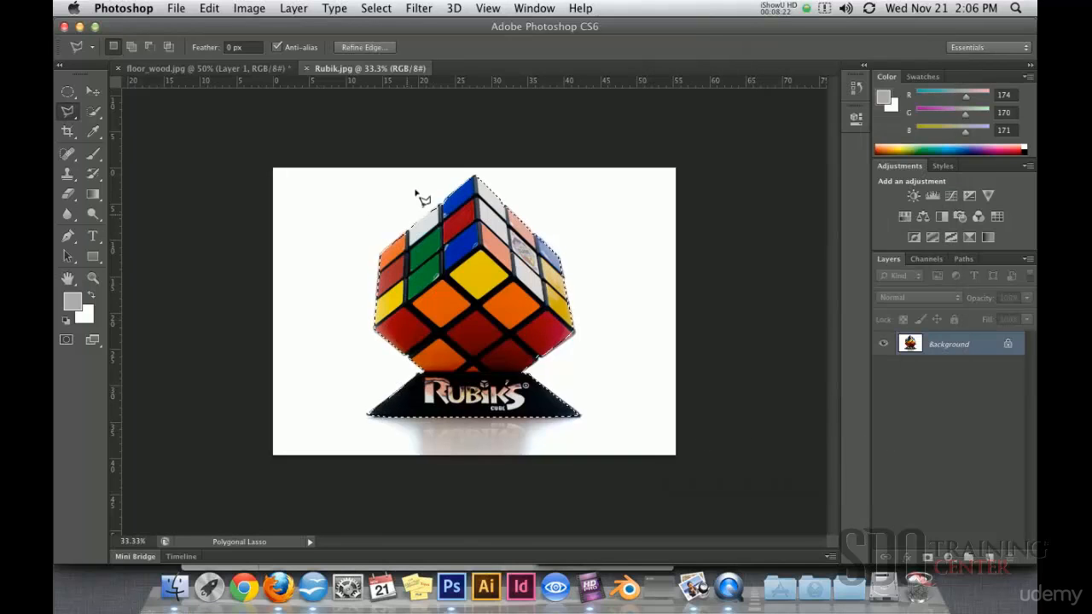
Step: Float the Rubik.jpg window and move the selected cube into floor_wood.jpg, positioning it behind the yellow ball
click(529, 8)
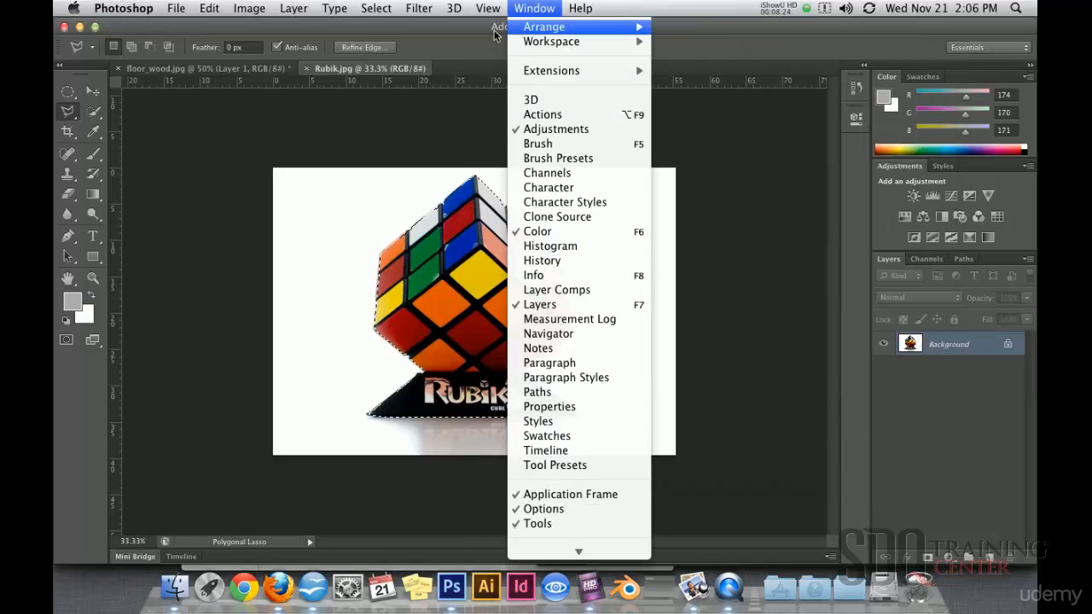
click(345, 74)
drag(346, 73, 588, 232)
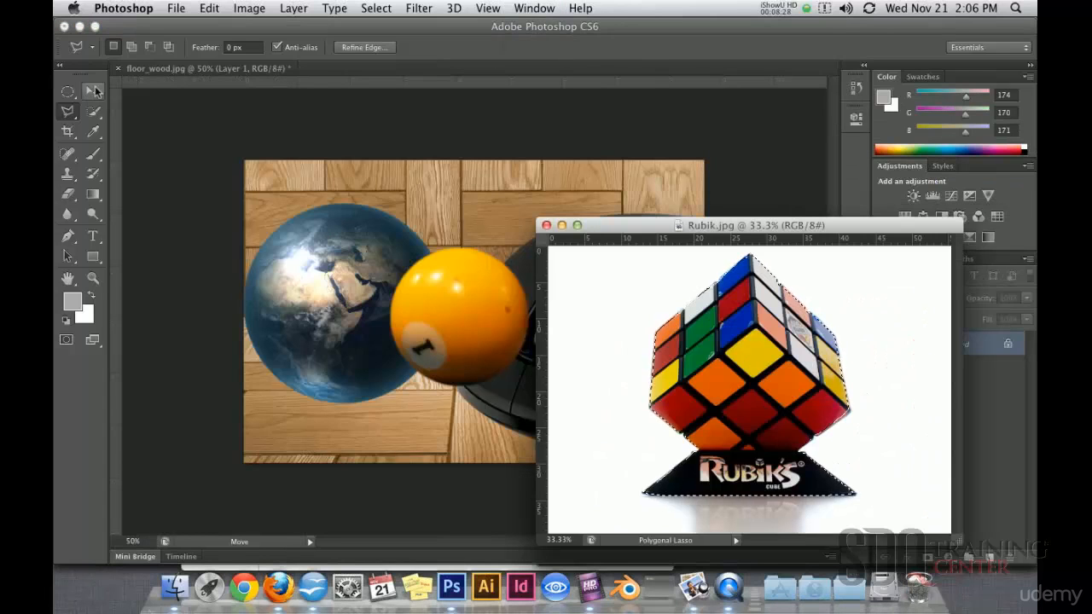
key(v)
drag(772, 381, 480, 314)
drag(421, 275, 475, 291)
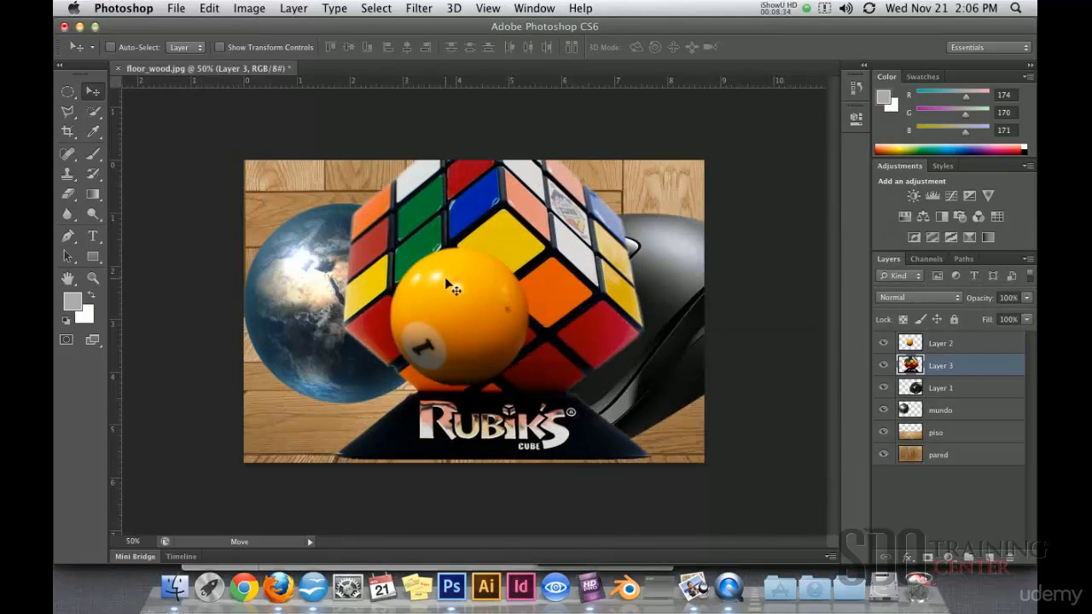